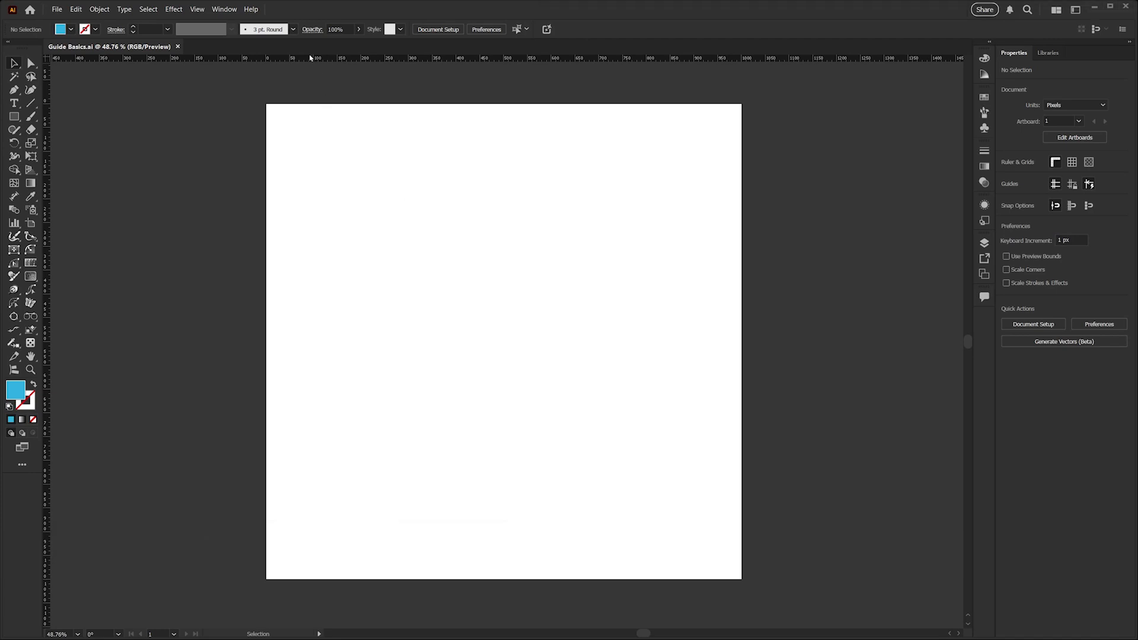
# Drag a horizontal guide and a vertical guide out of the rulers onto the artboard
pyautogui.click(196, 9)
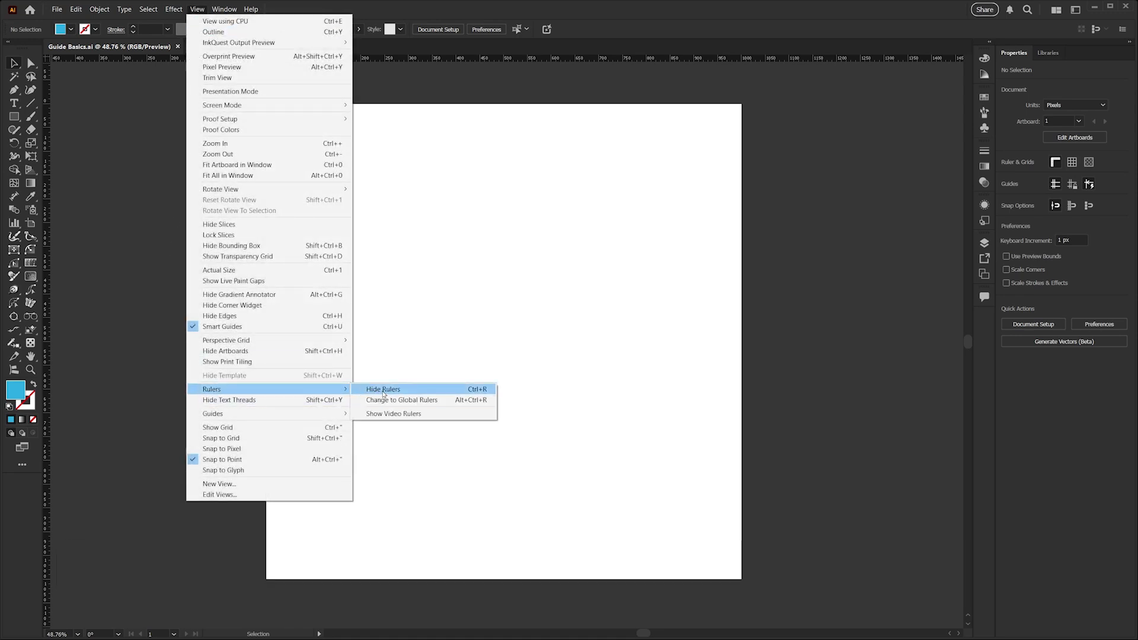
pyautogui.click(516, 256)
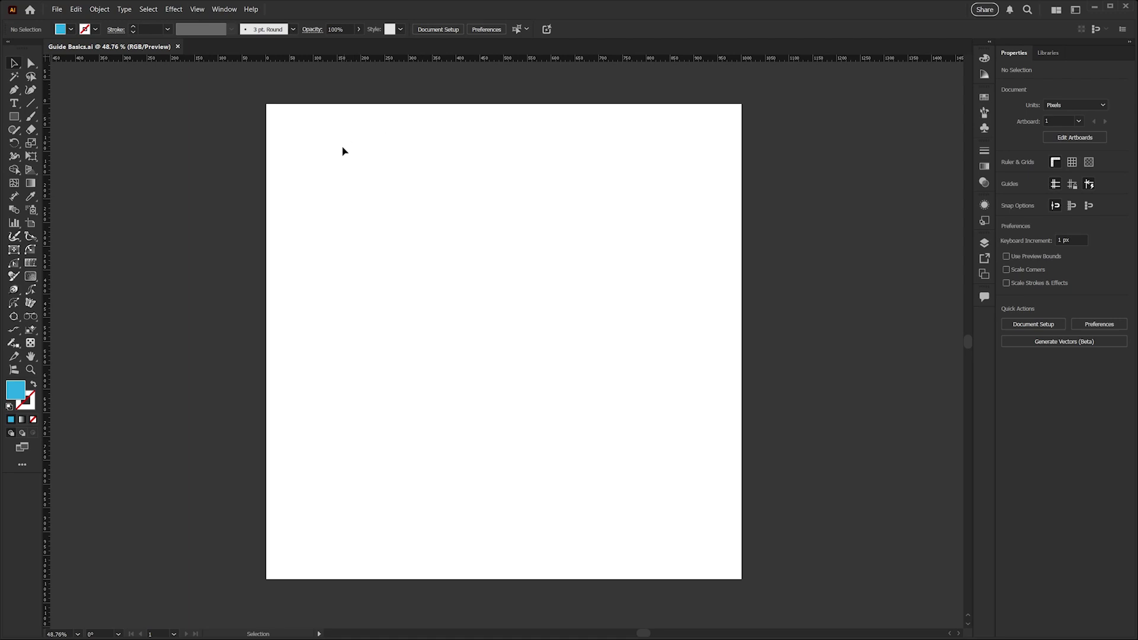
pyautogui.moveTo(314, 62); pyautogui.dragTo(308, 245)
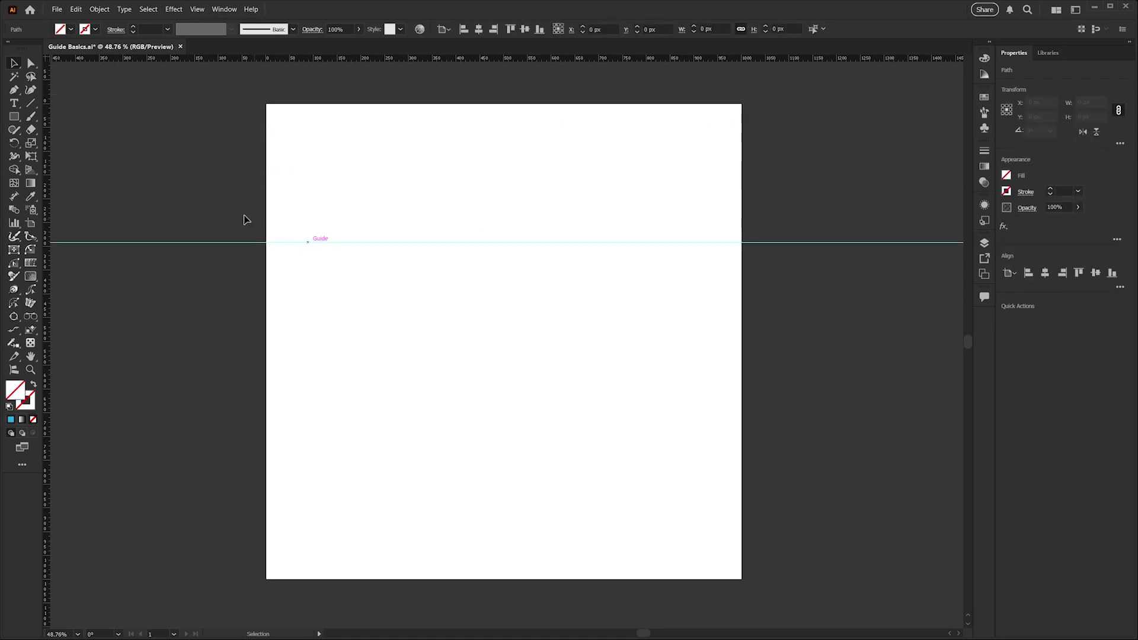
pyautogui.moveTo(47, 180); pyautogui.dragTo(401, 259)
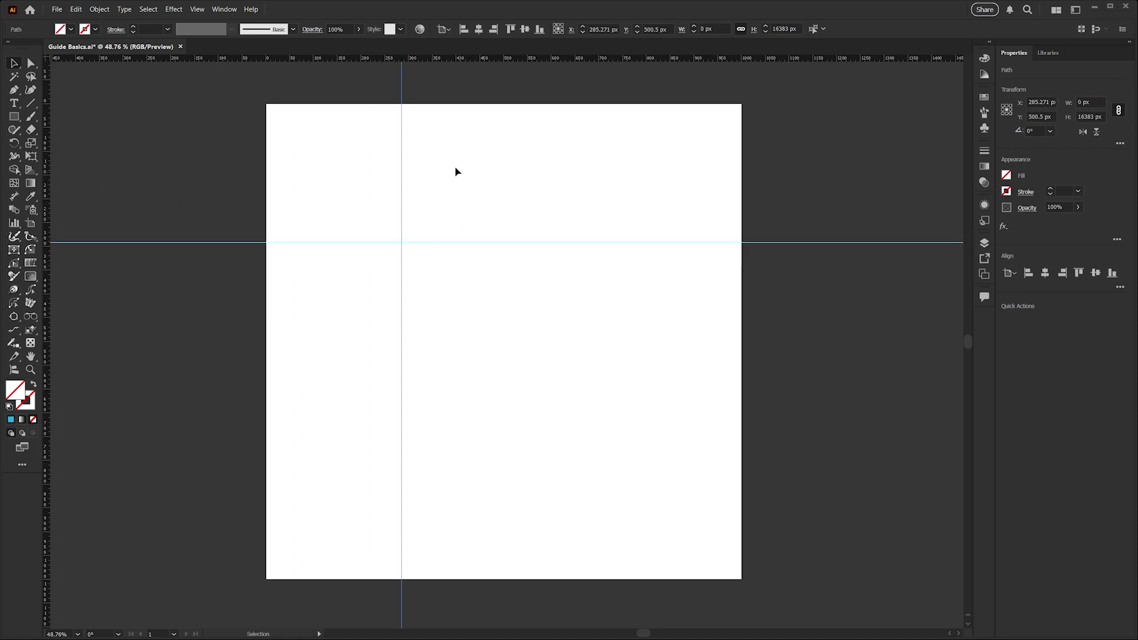
pyautogui.click(363, 165)
# Position the vertical guide at X 100 px in the Properties panel
pyautogui.moveTo(360, 169); pyautogui.dragTo(510, 209)
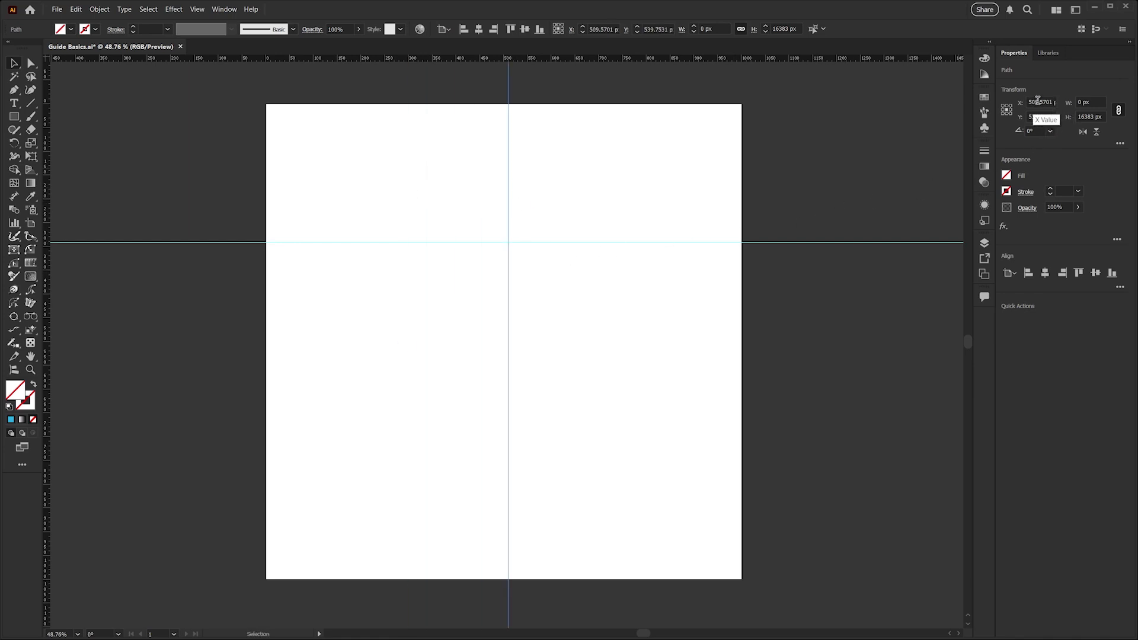
pyautogui.click(1038, 102)
pyautogui.write('100')
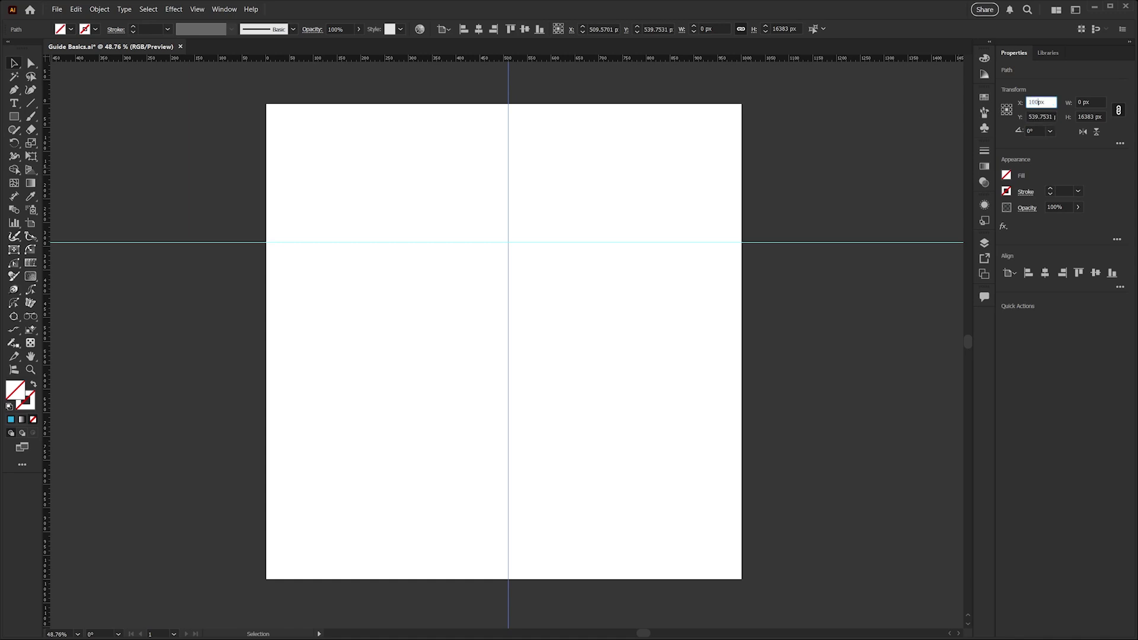
pyautogui.press('Return')
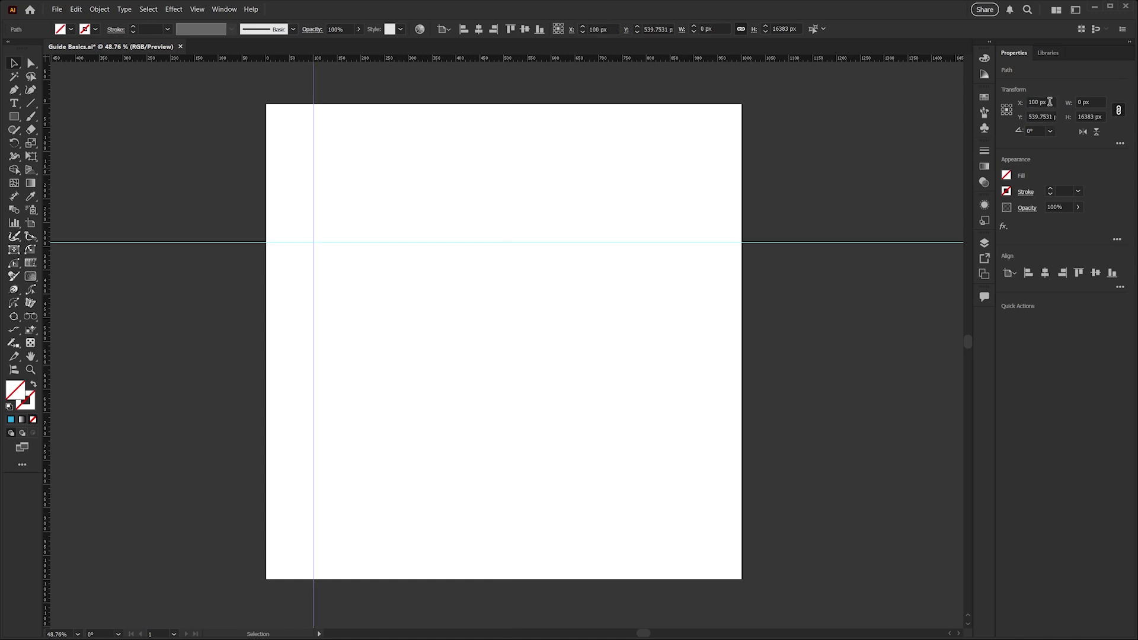
pyautogui.click(659, 173)
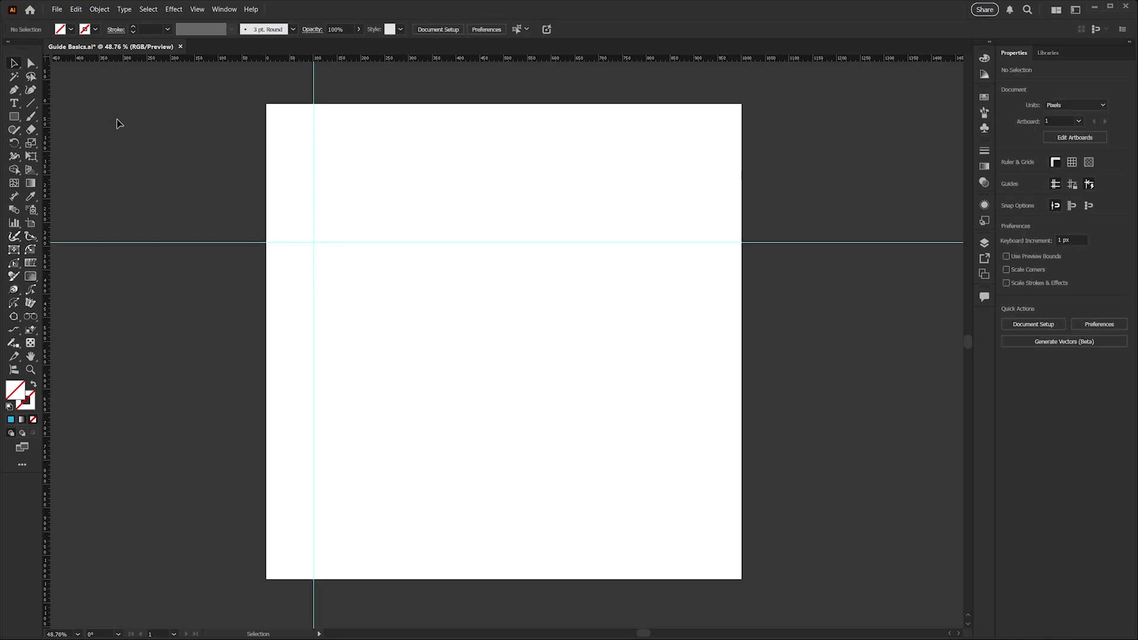
# Draw a rectangle over the upper-left guide crossing, fill it blue, and check the Layers panel
pyautogui.click(14, 117)
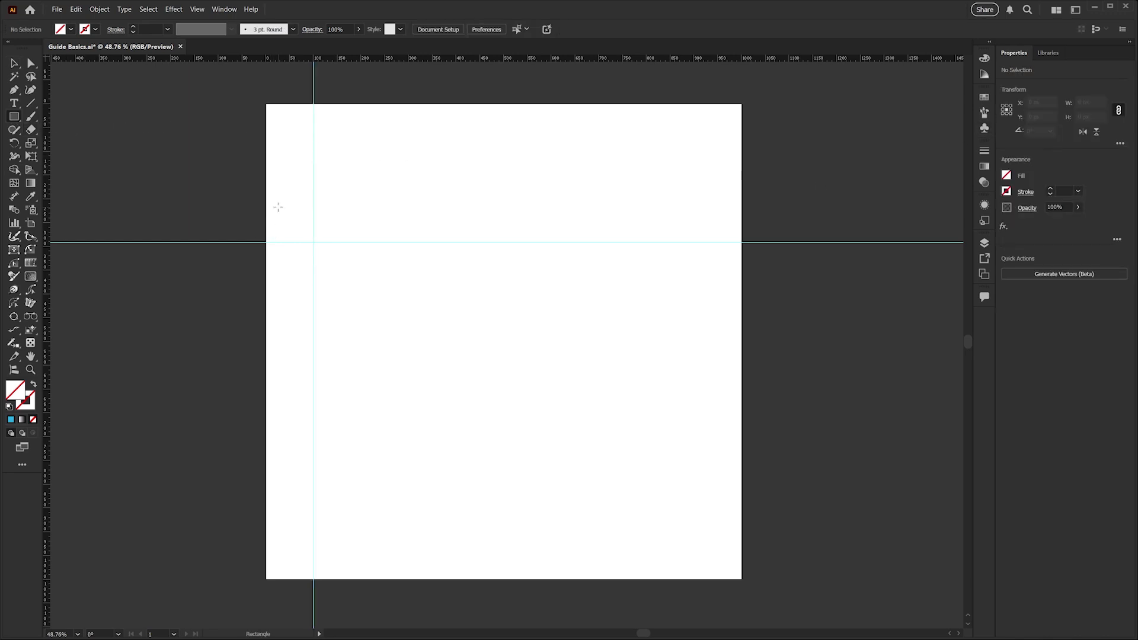
pyautogui.moveTo(279, 208); pyautogui.dragTo(431, 320)
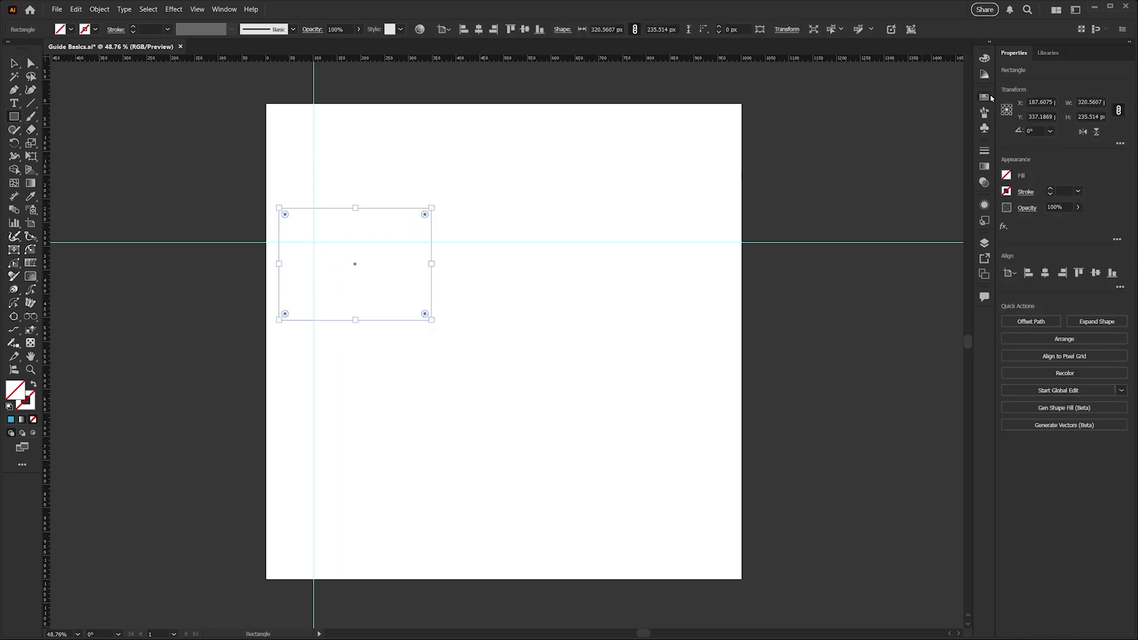
pyautogui.click(984, 96)
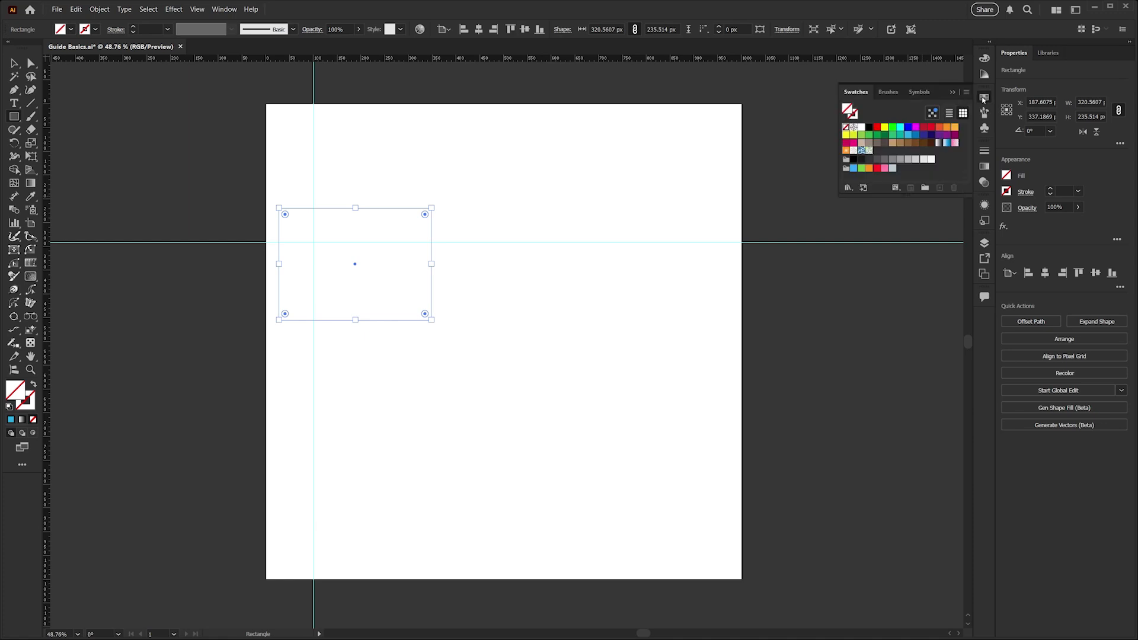
pyautogui.click(909, 128)
pyautogui.click(988, 99)
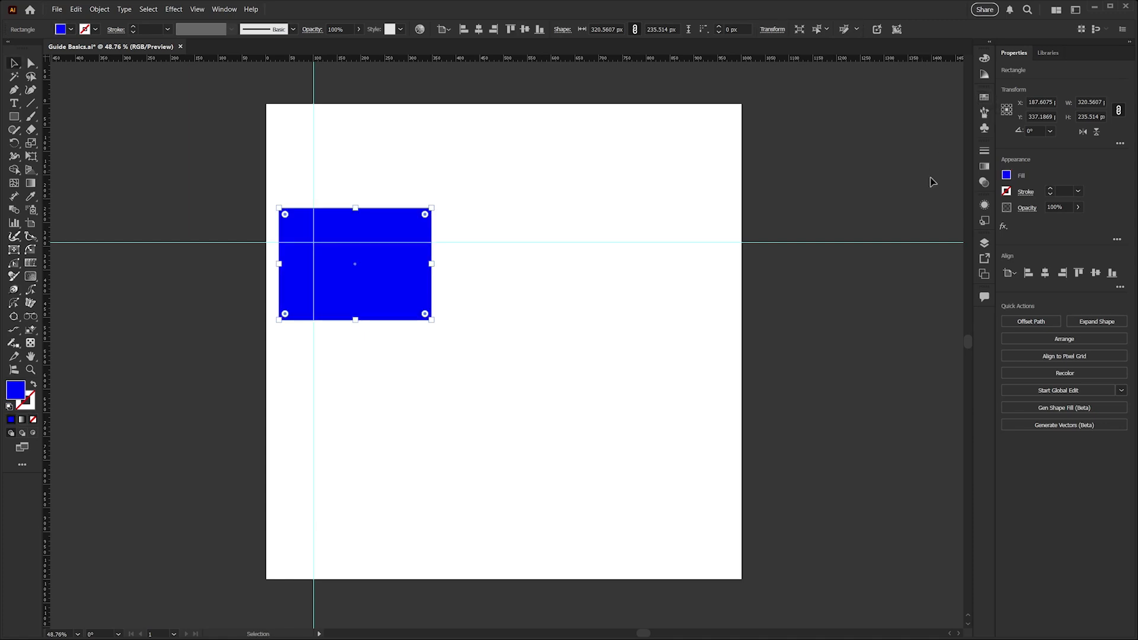
pyautogui.click(985, 244)
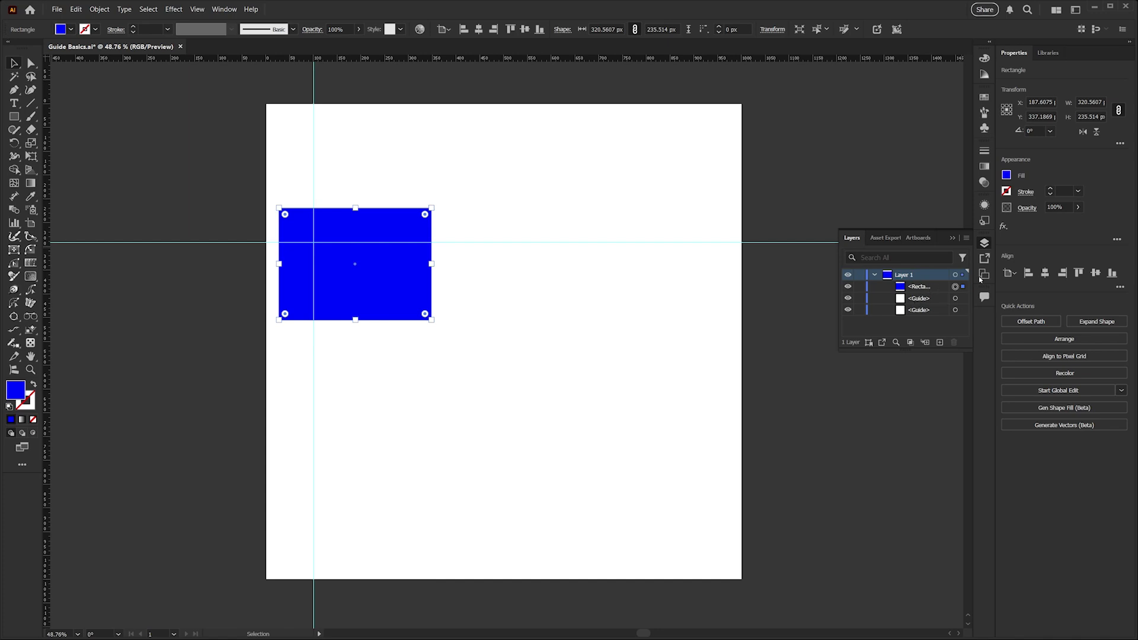
pyautogui.click(986, 245)
pyautogui.click(809, 329)
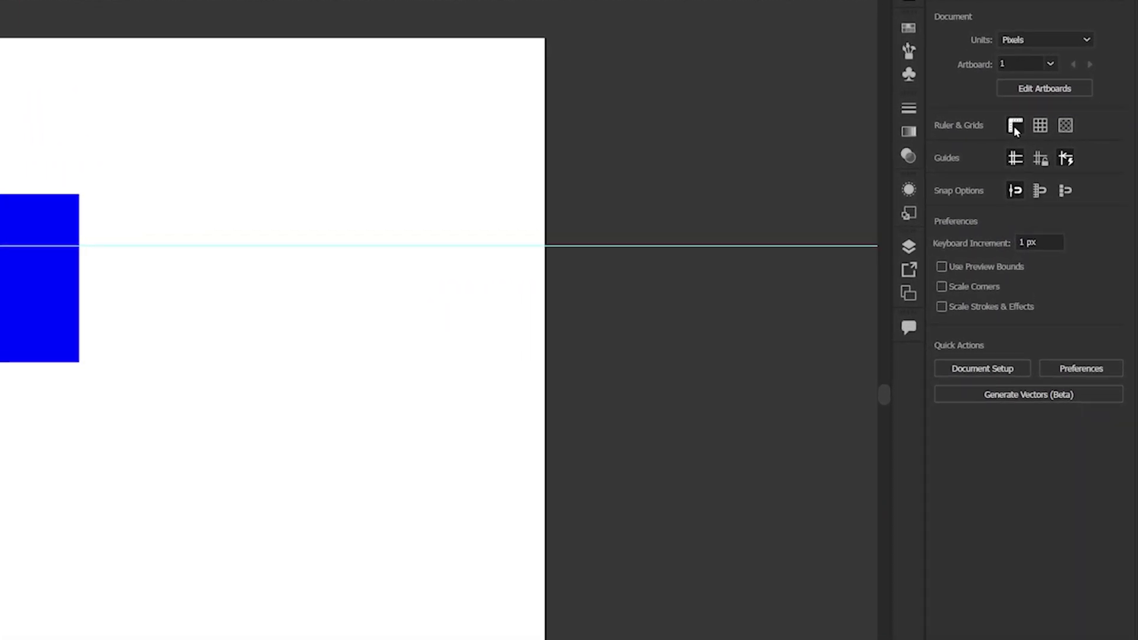
pyautogui.click(1037, 127)
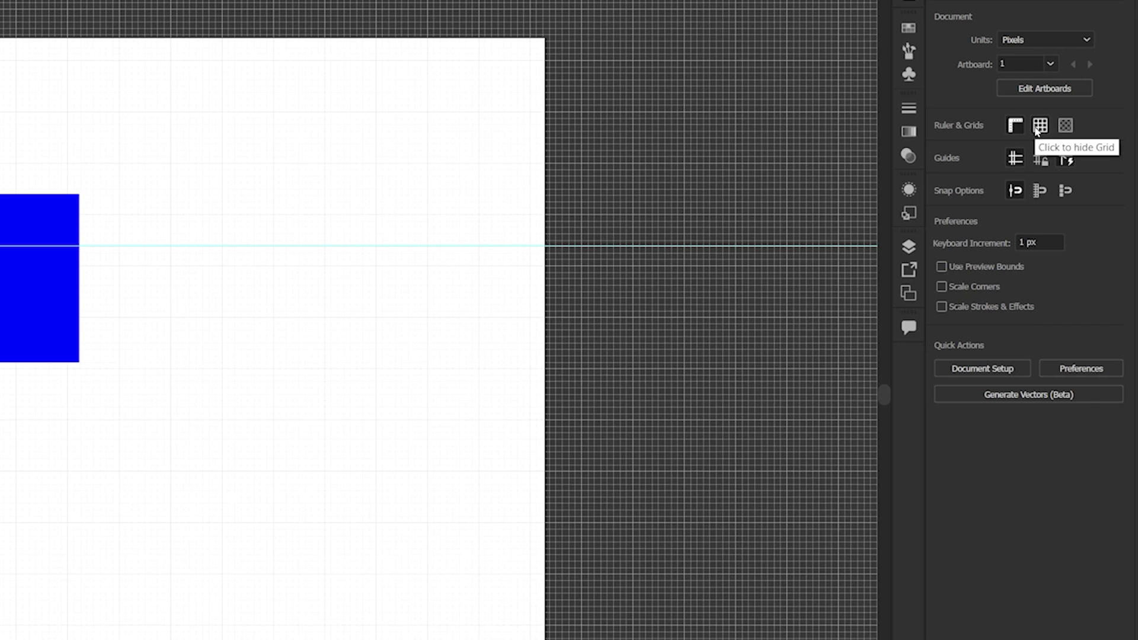
pyautogui.click(1039, 128)
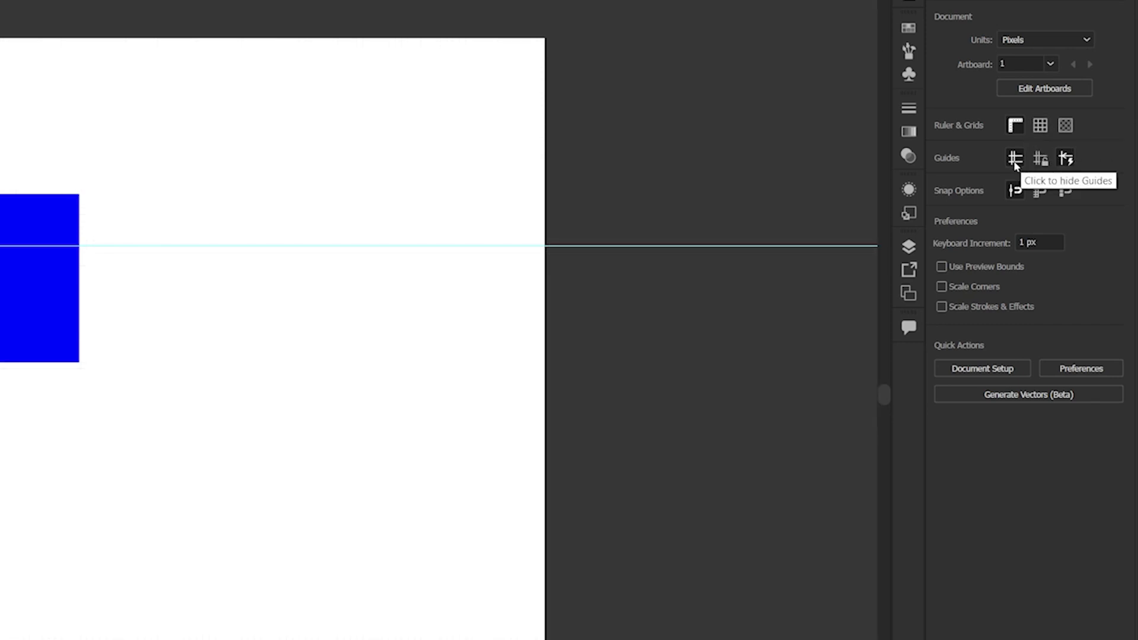
pyautogui.click(1015, 163)
pyautogui.click(1016, 164)
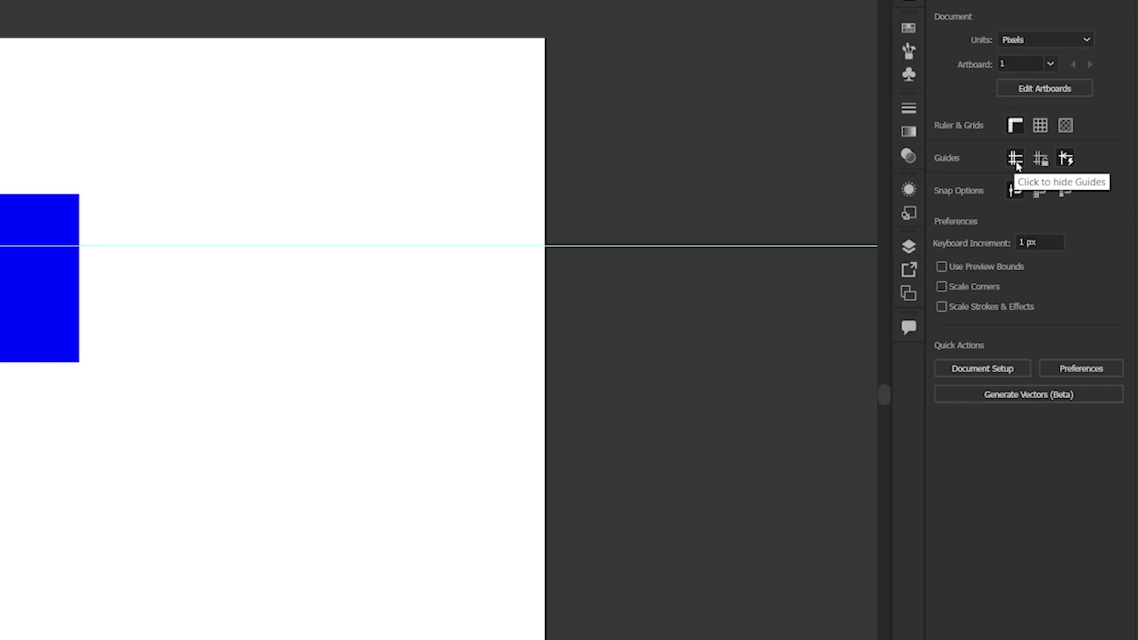
pyautogui.click(1042, 160)
pyautogui.click(1042, 160)
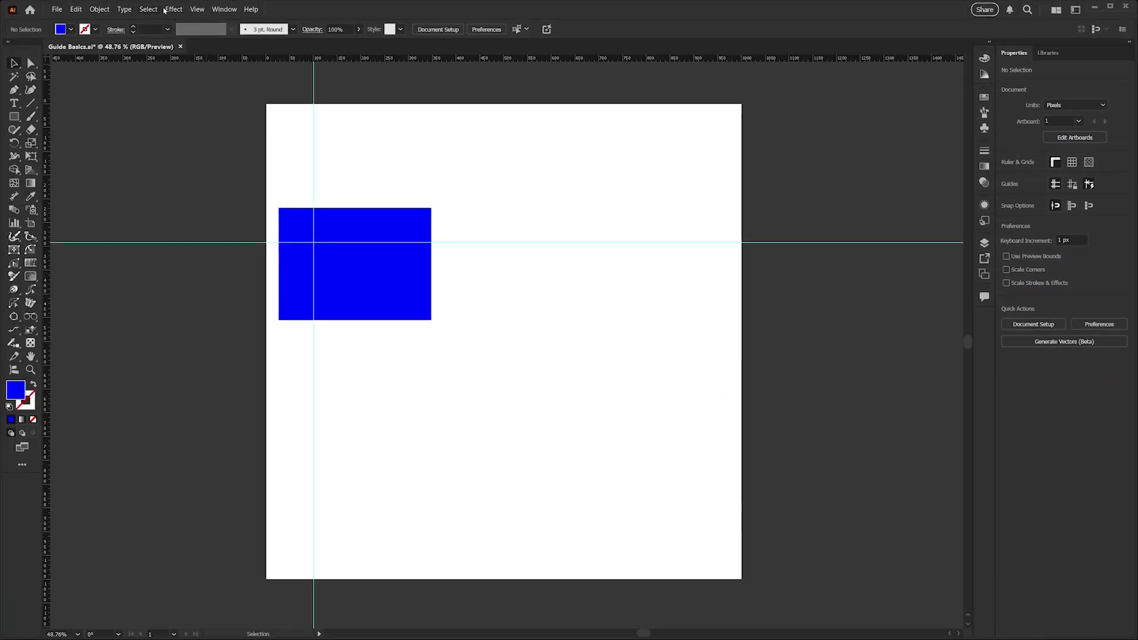
pyautogui.click(196, 9)
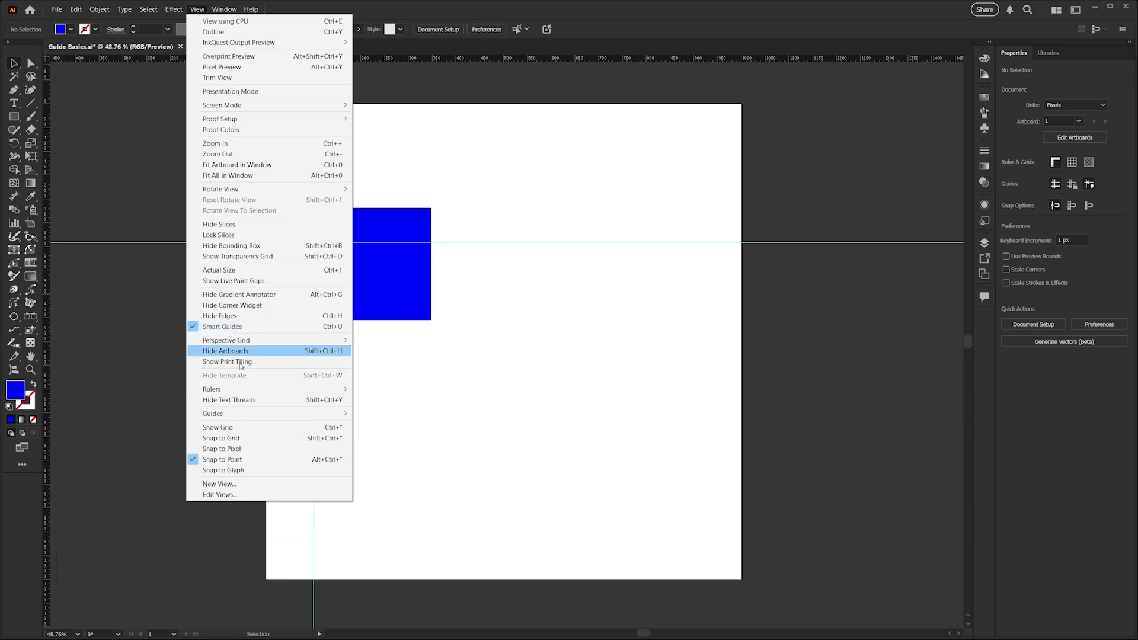
pyautogui.moveTo(240, 389)
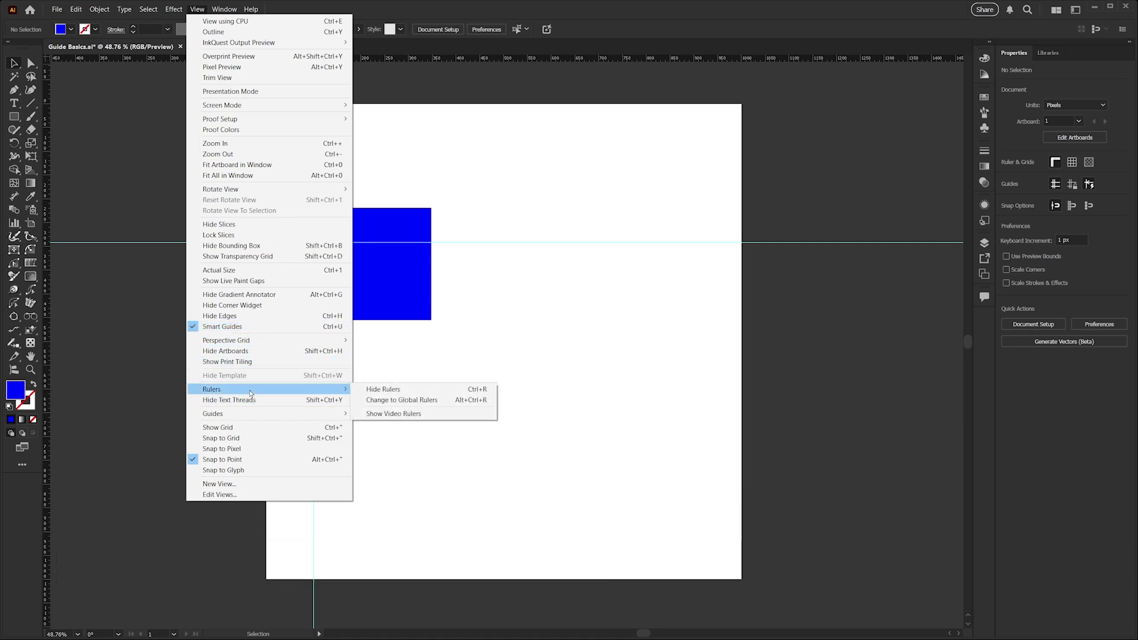
pyautogui.moveTo(270, 414)
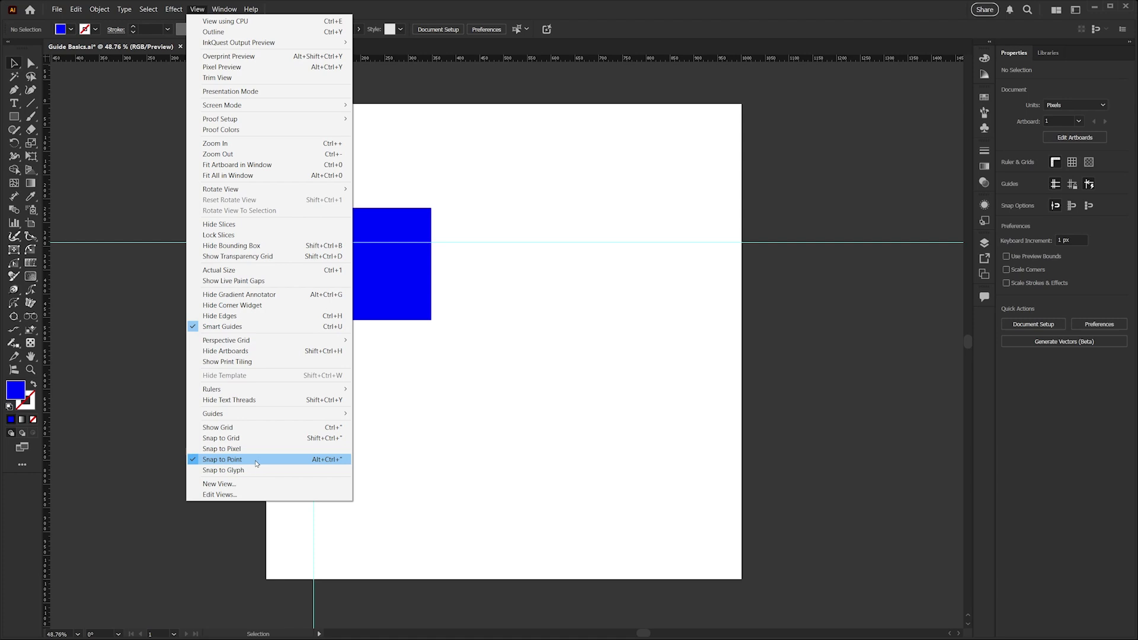
pyautogui.click(440, 468)
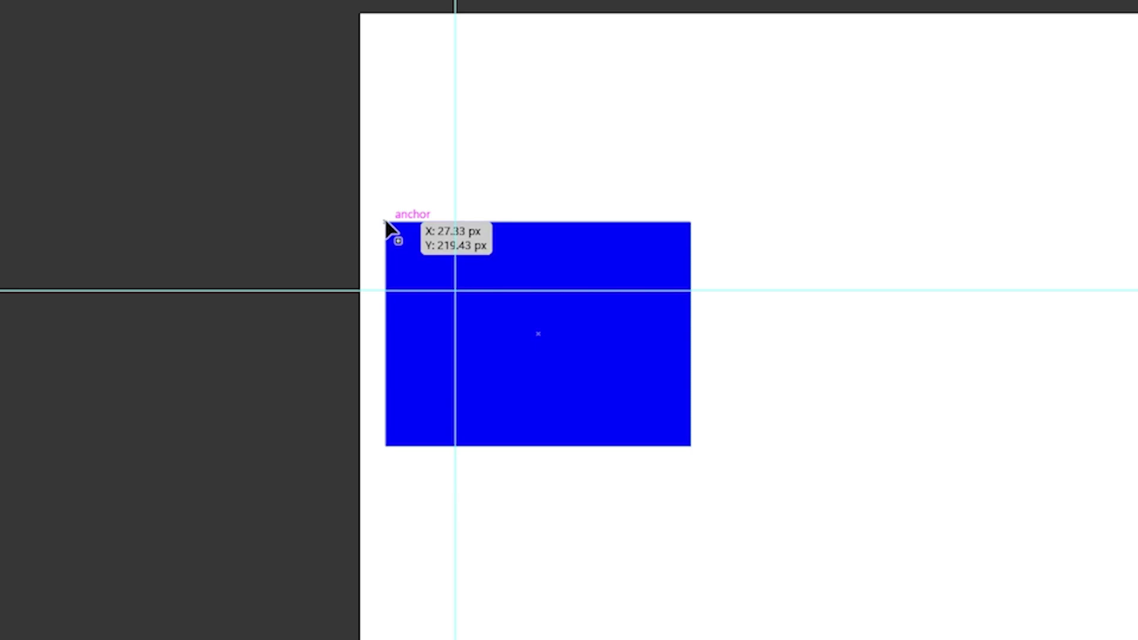
# Drag the rectangle by its top-left corner until it snaps onto the guide intersection
pyautogui.moveTo(386, 224); pyautogui.dragTo(457, 294)
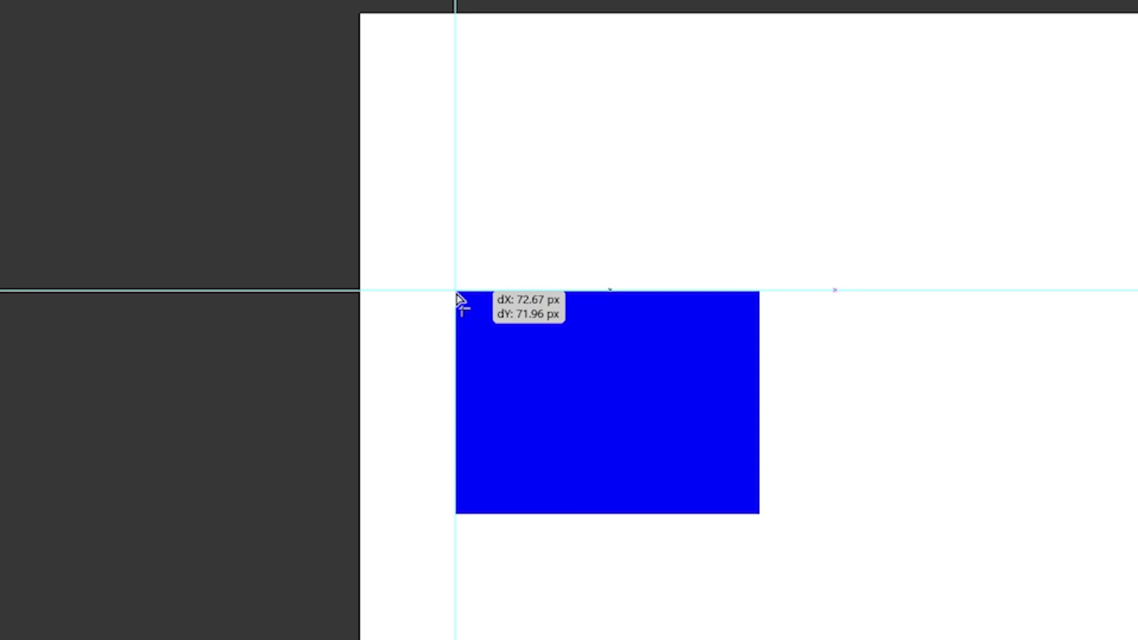
pyautogui.moveTo(457, 293); pyautogui.dragTo(457, 293)
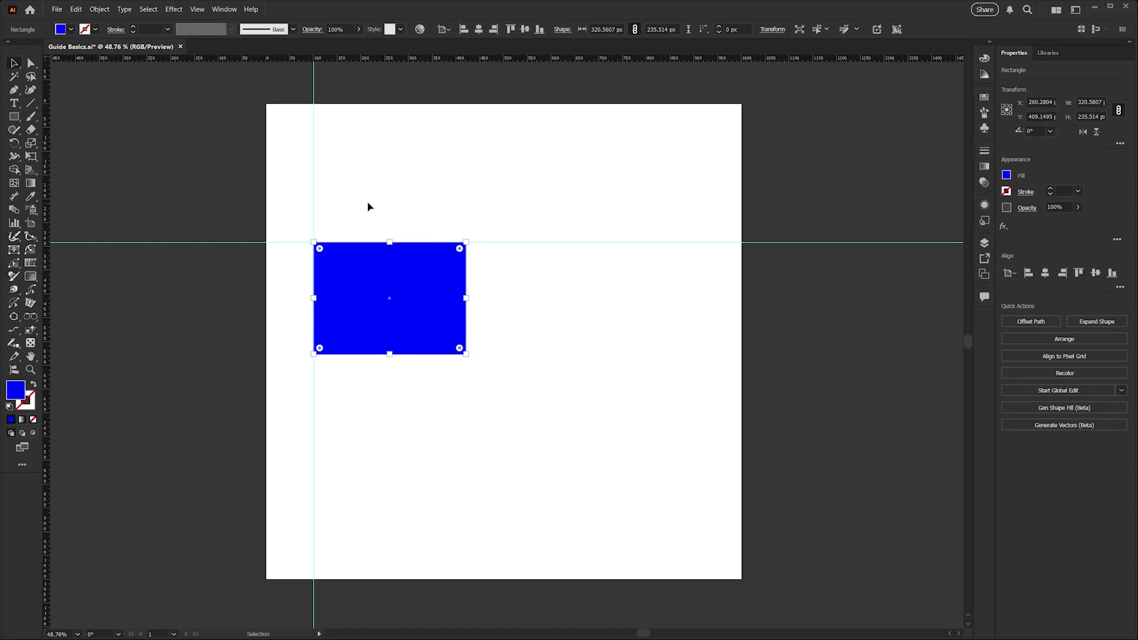
# Select each guide to check it, then draw a circle with the Ellipse tool
pyautogui.click(314, 179)
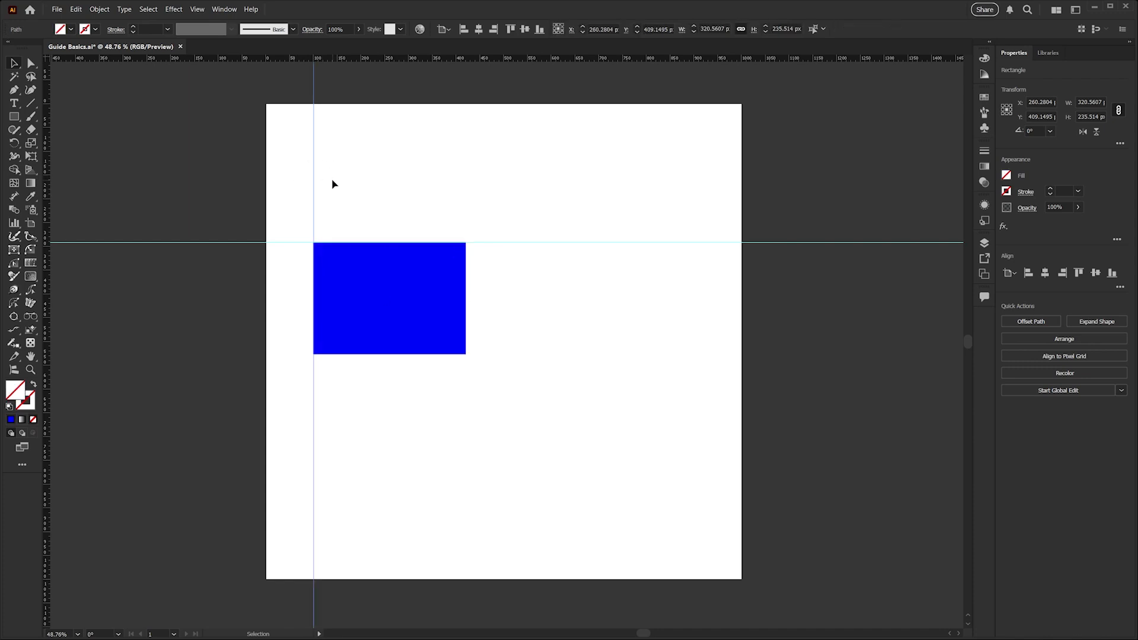
pyautogui.click(296, 243)
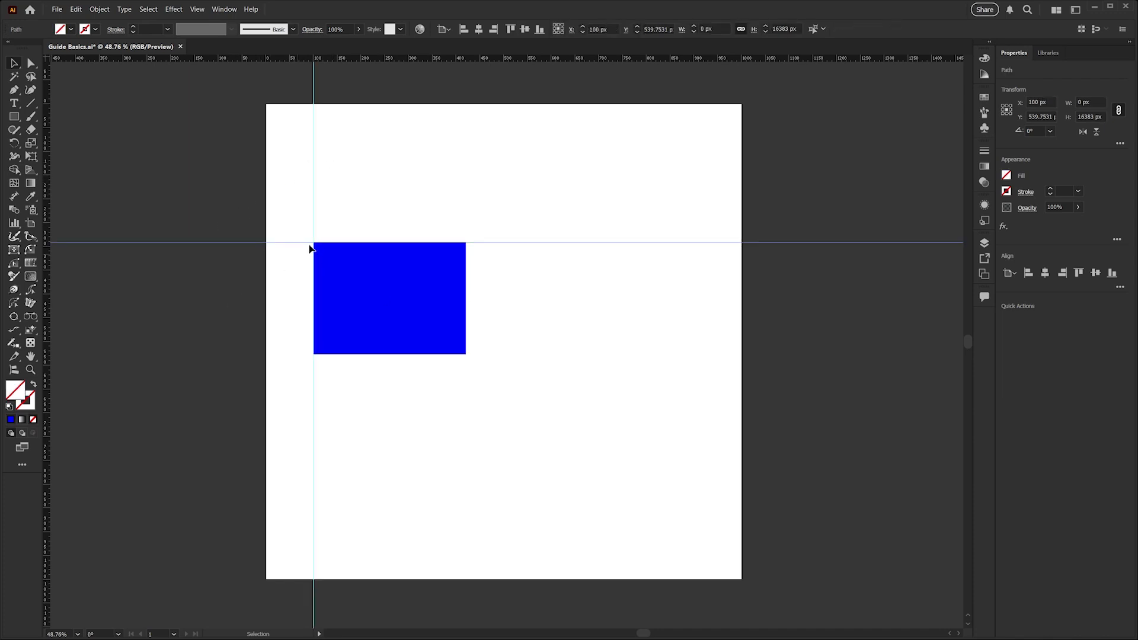
pyautogui.click(485, 206)
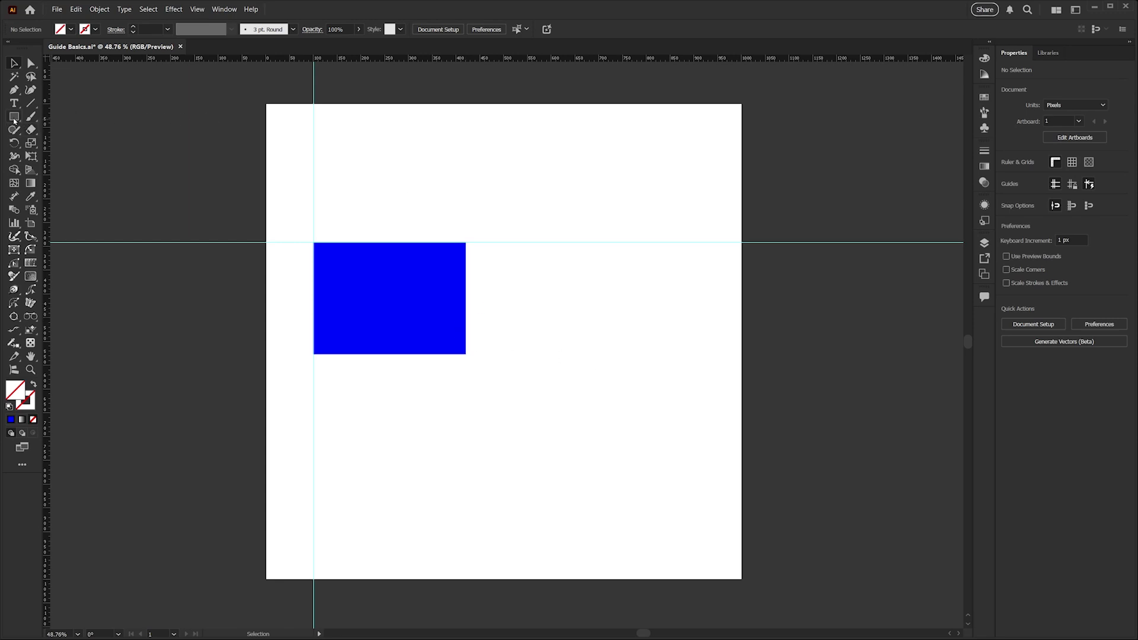
pyautogui.moveTo(14, 121); pyautogui.dragTo(59, 143)
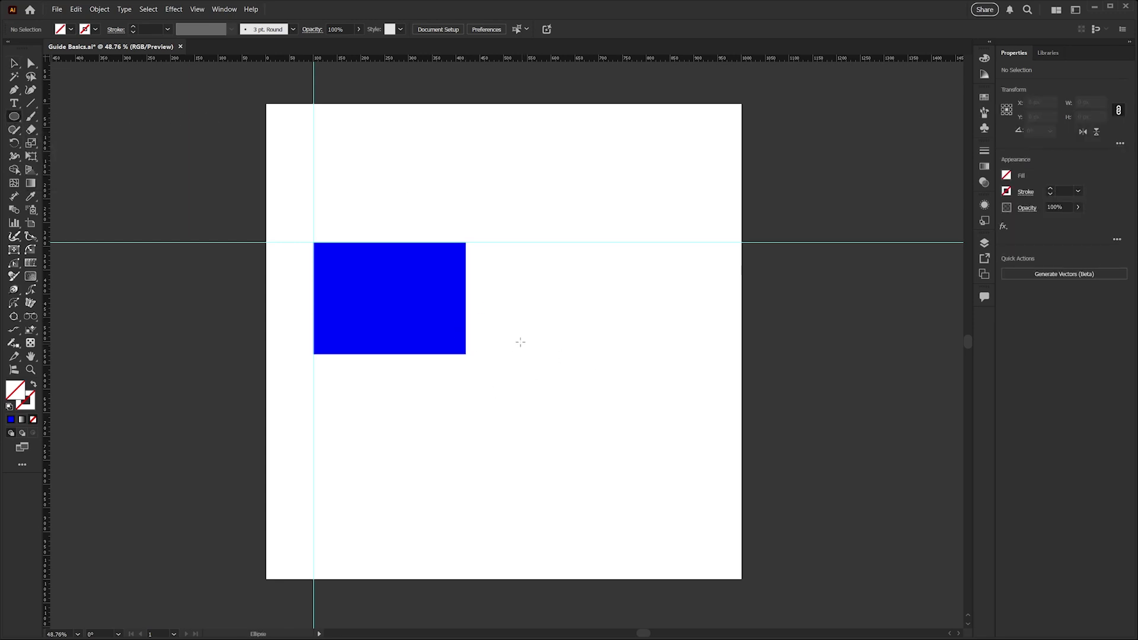
pyautogui.moveTo(515, 335); pyautogui.dragTo(661, 481)
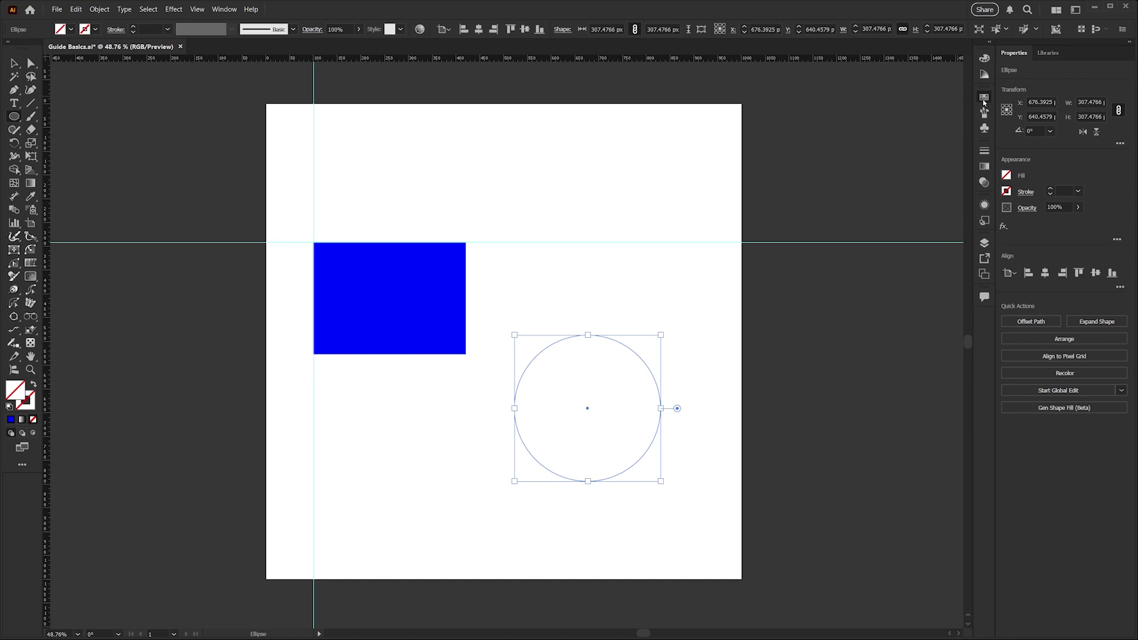
# Fill the circle with a light-blue swatch
pyautogui.click(984, 100)
pyautogui.click(907, 139)
pyautogui.click(984, 100)
# Move the circle left until its left edge snaps to the rectangle's right edge
pyautogui.press('v')
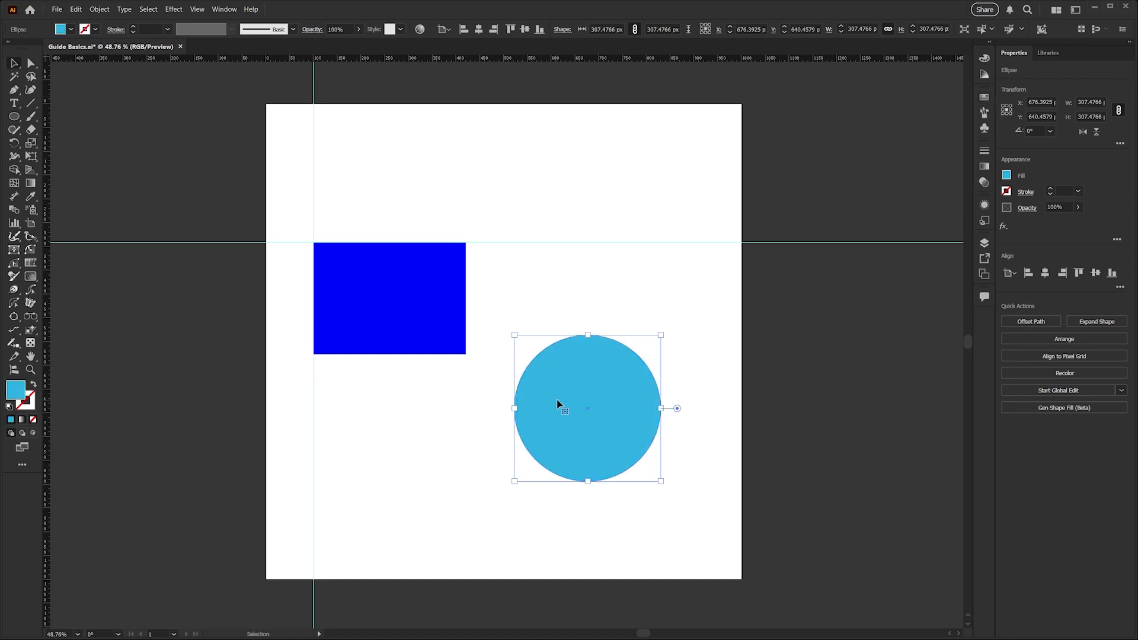
pyautogui.moveTo(577, 399); pyautogui.dragTo(526, 401)
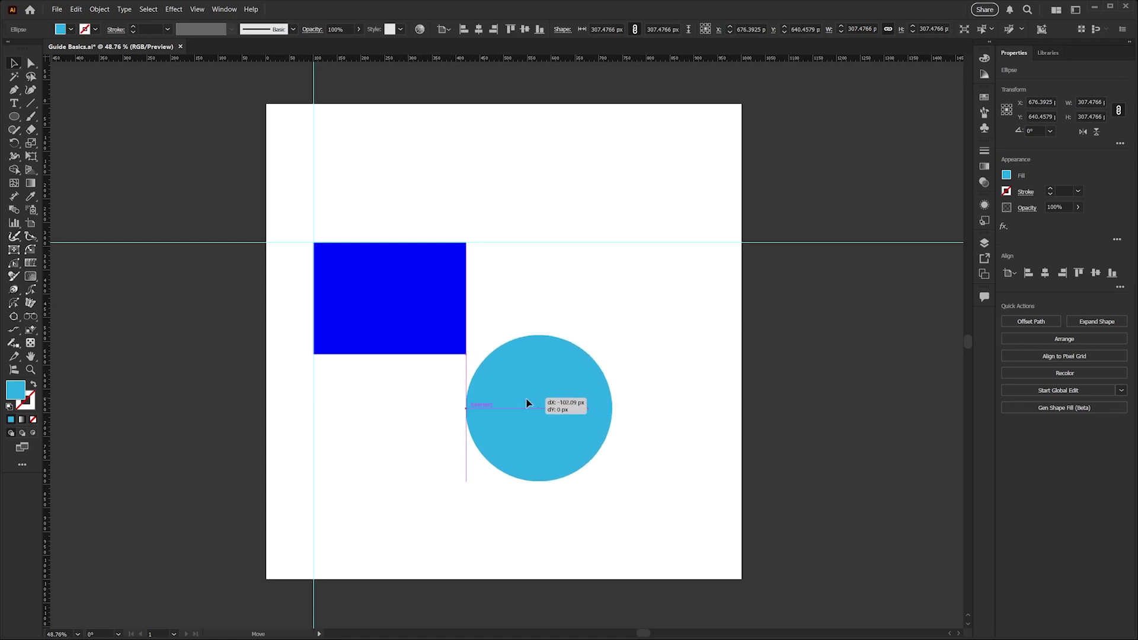
pyautogui.moveTo(528, 398); pyautogui.dragTo(528, 398)
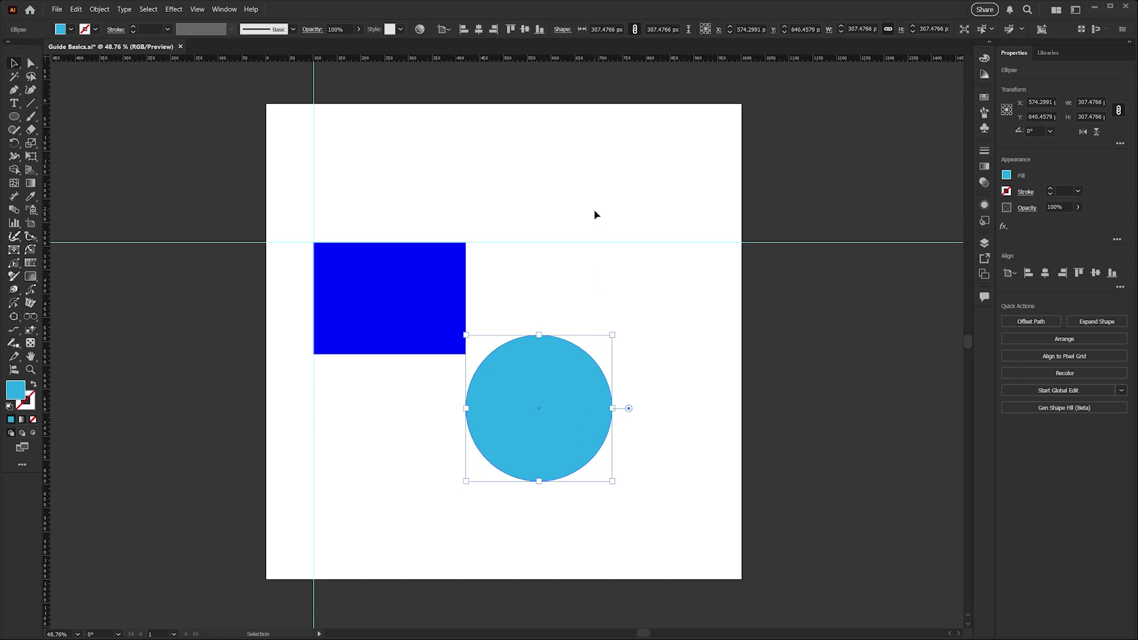
pyautogui.click(596, 242)
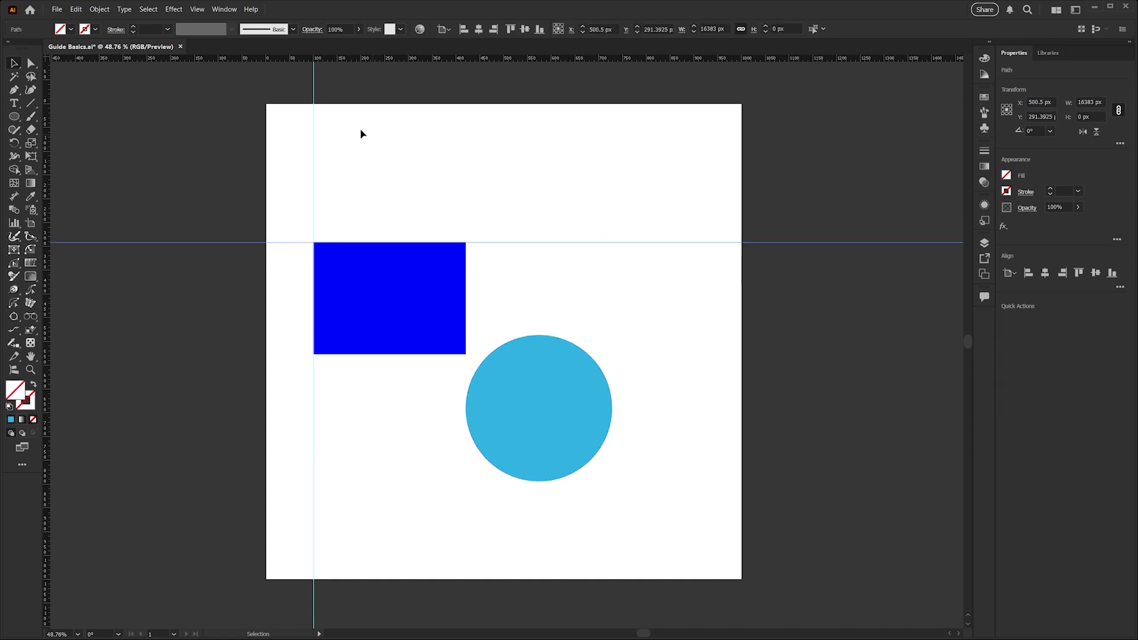
# Clear all guides from the document via View > Guides > Clear Guides
pyautogui.click(196, 13)
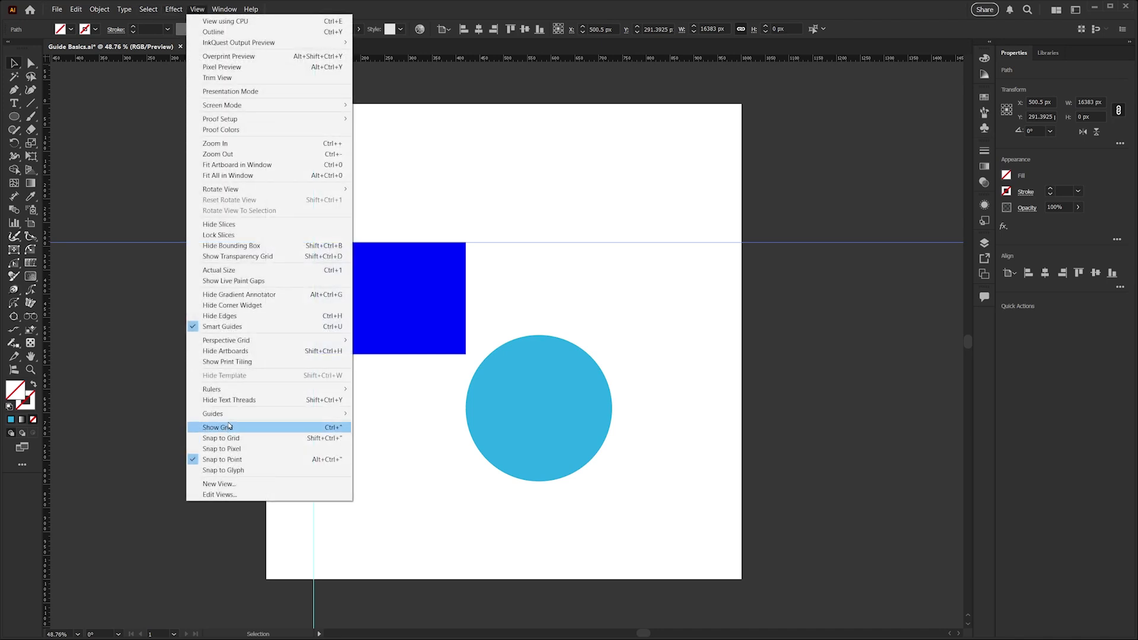
pyautogui.moveTo(320, 414)
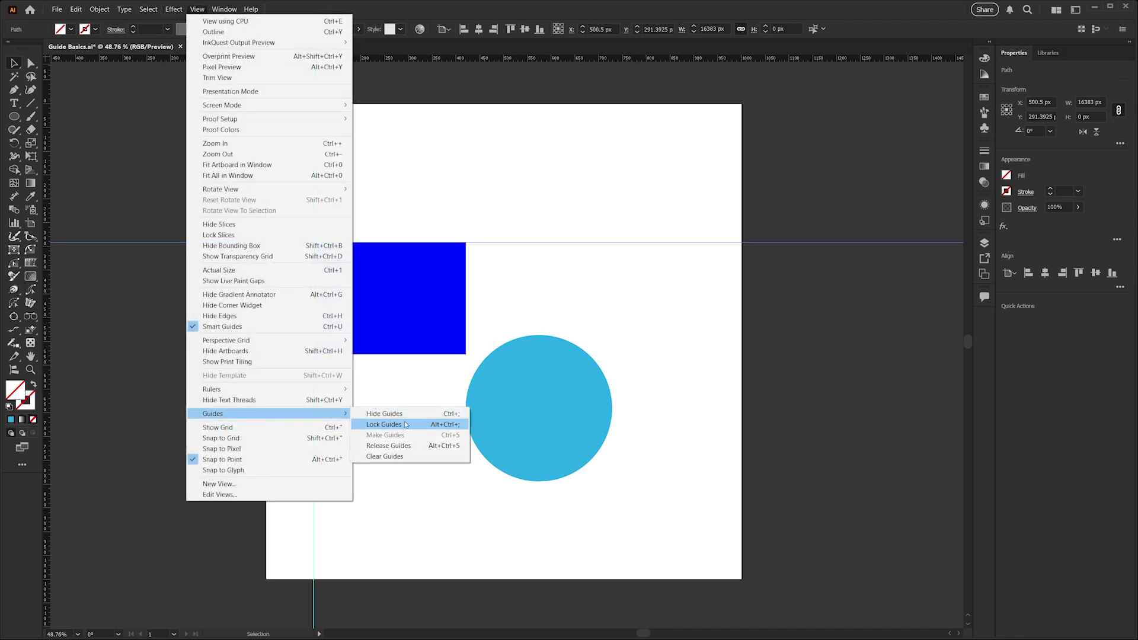
pyautogui.click(399, 457)
# Delete the rectangle and circle, and set the fill colour to light blue
pyautogui.moveTo(376, 204); pyautogui.dragTo(575, 449)
pyautogui.press('Delete')
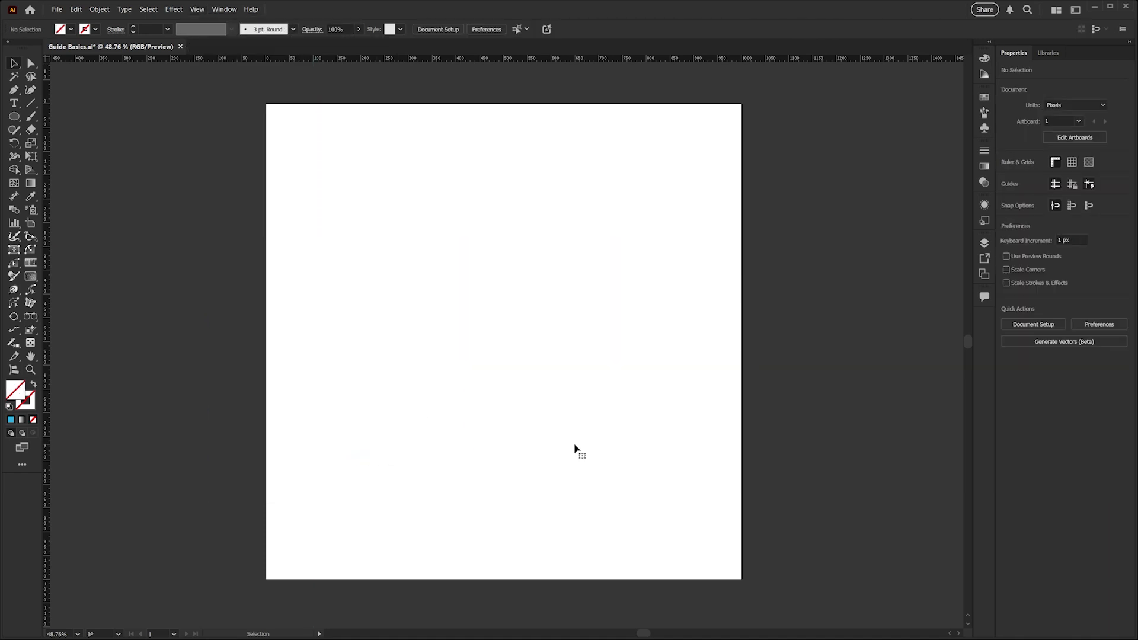
pyautogui.press(',')
# Create a 900 × 900 px square and centre it horizontally and vertically on the artboard
pyautogui.click(13, 118)
pyautogui.click(438, 267)
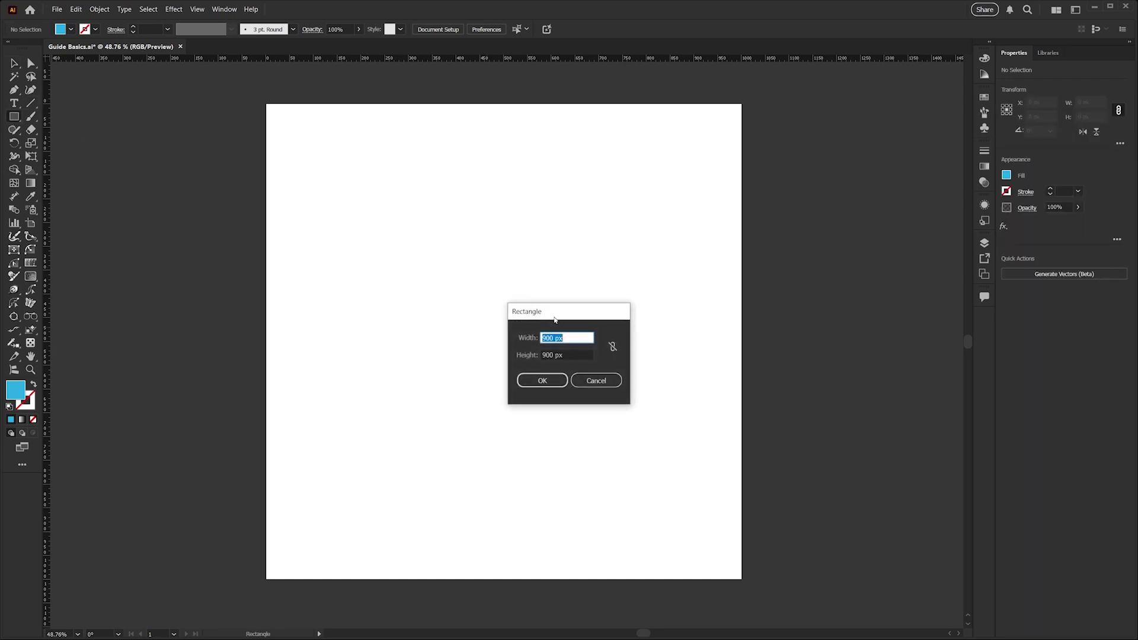
pyautogui.click(551, 383)
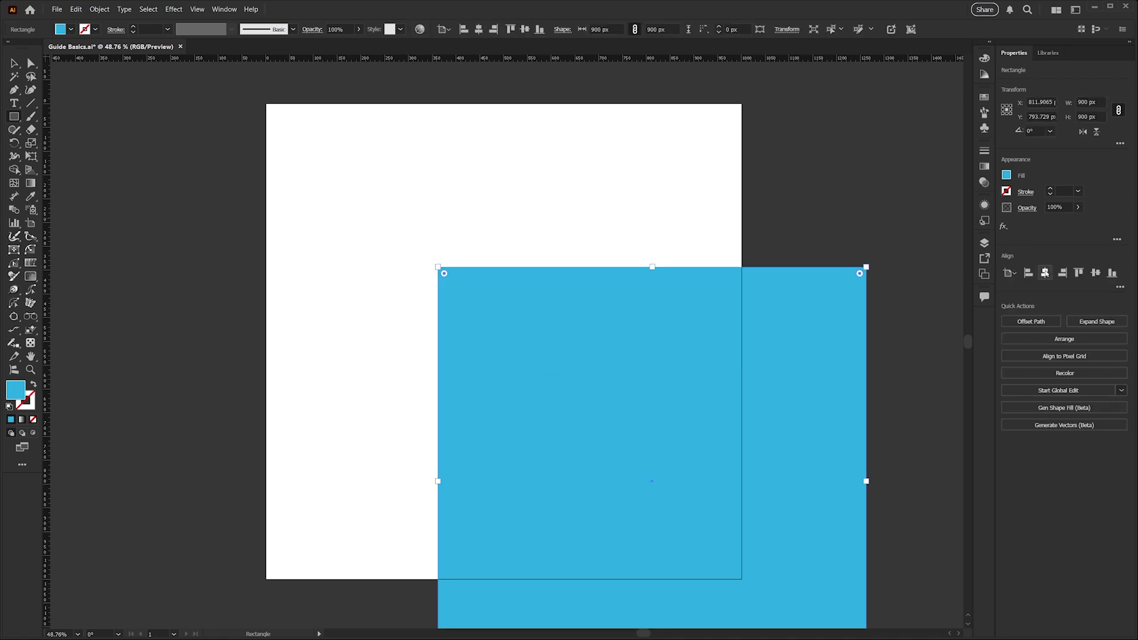
pyautogui.click(1046, 272)
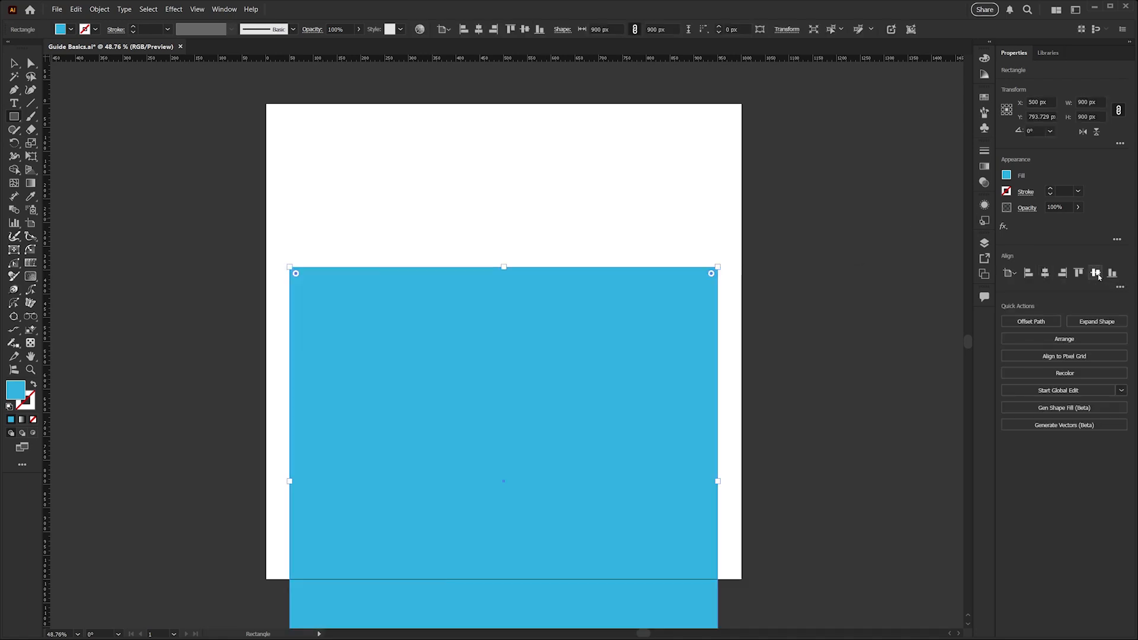
pyautogui.click(1095, 273)
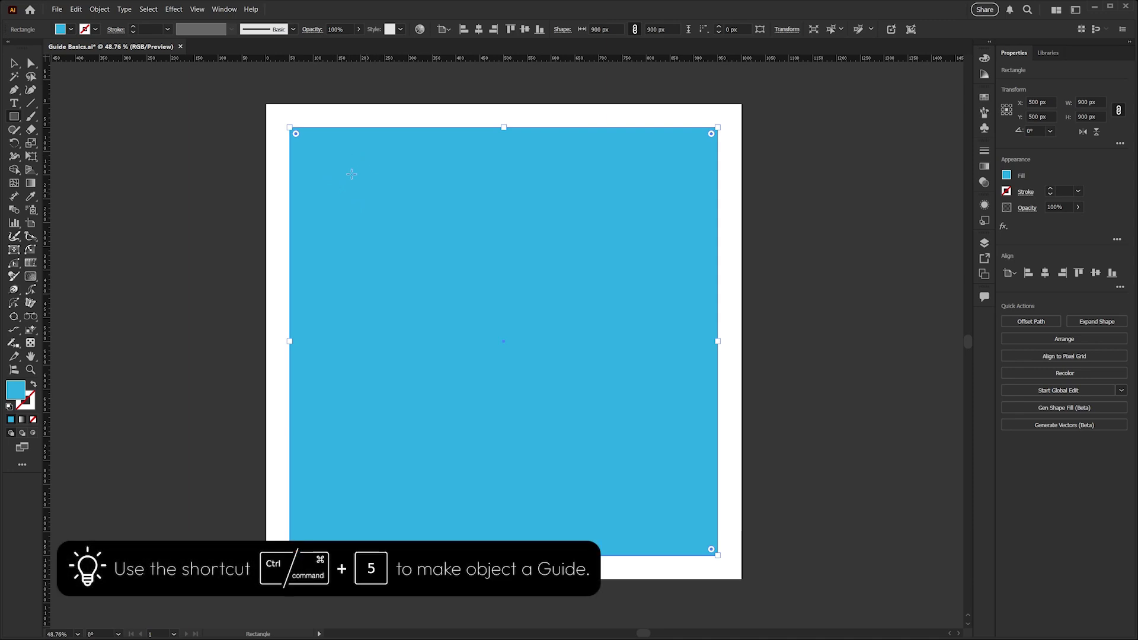
# Convert the square into guides with Make Guides, then reselect the square guide
pyautogui.press('v')
pyautogui.click(198, 9)
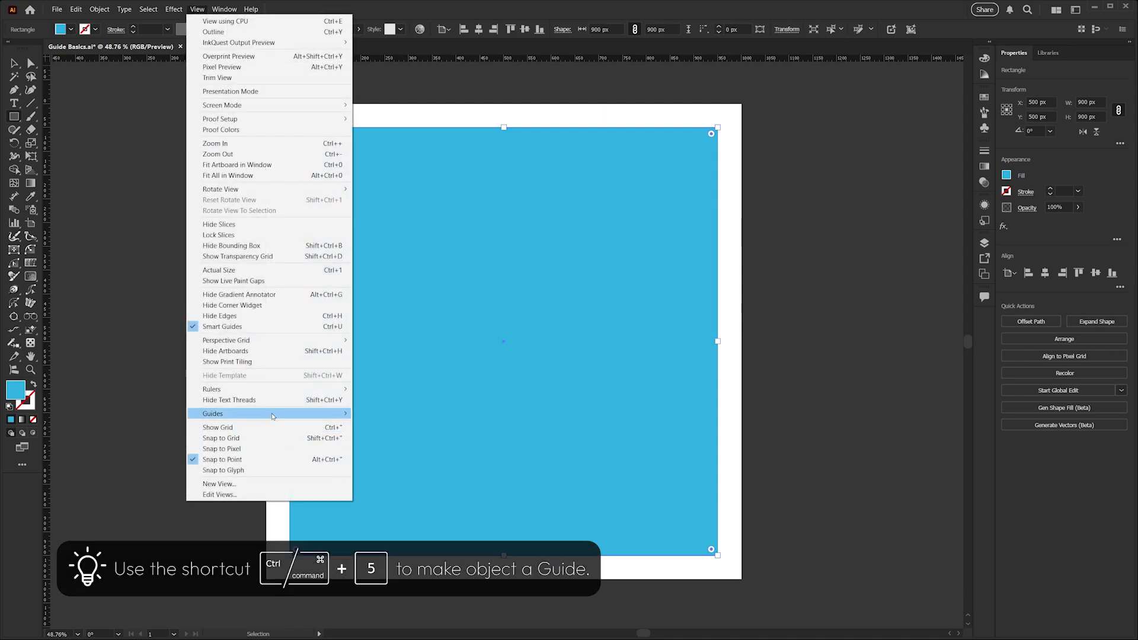
pyautogui.moveTo(272, 417)
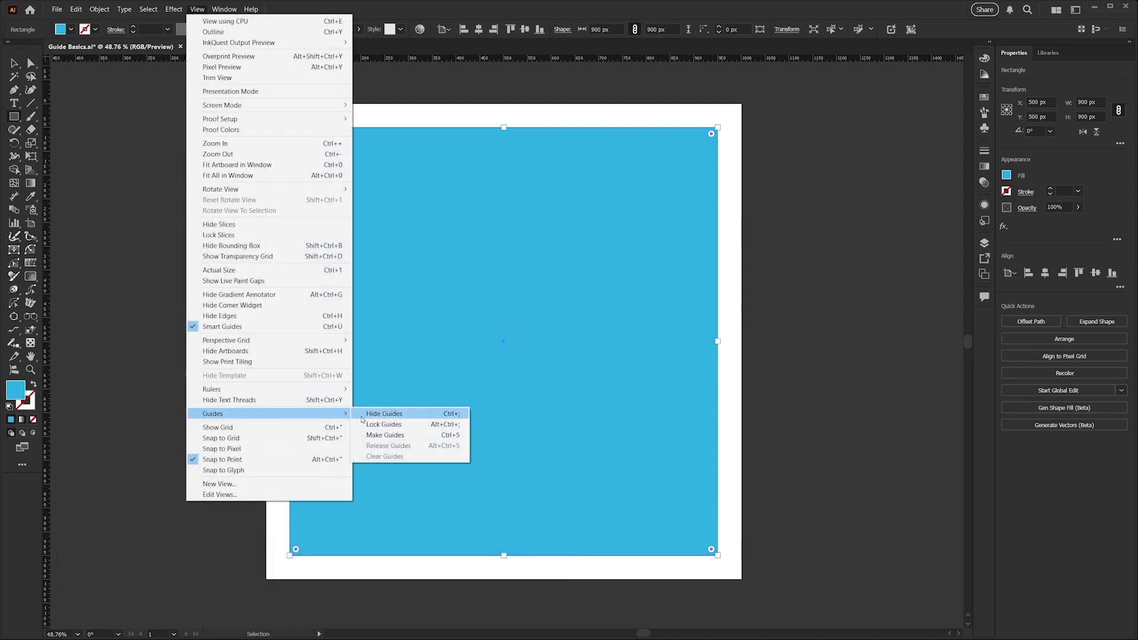
pyautogui.click(422, 436)
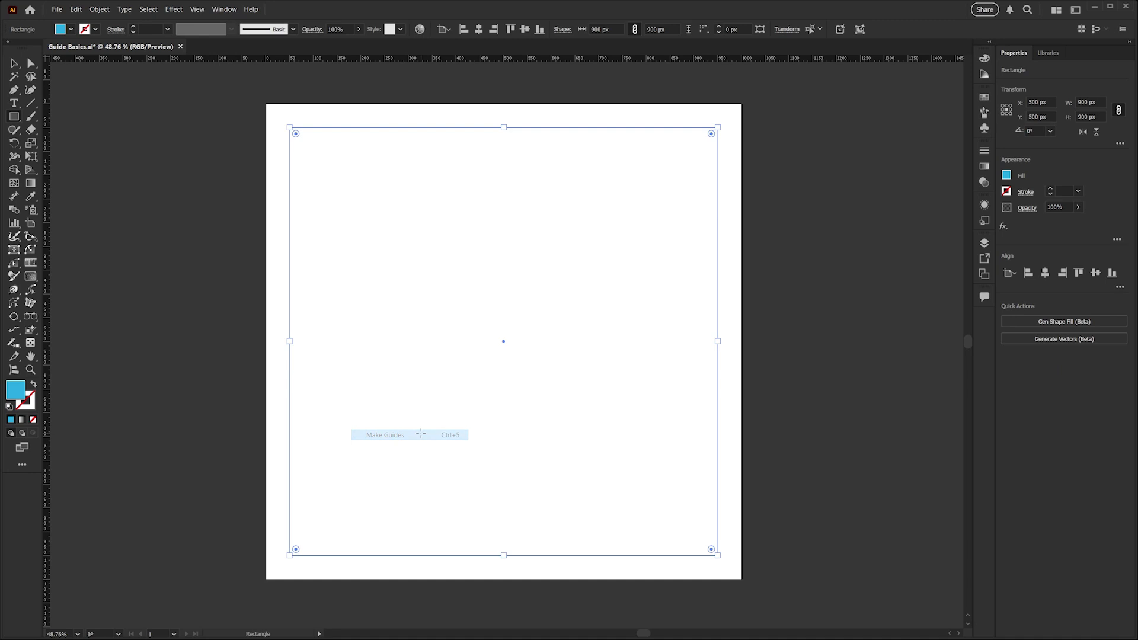
pyautogui.click(778, 394)
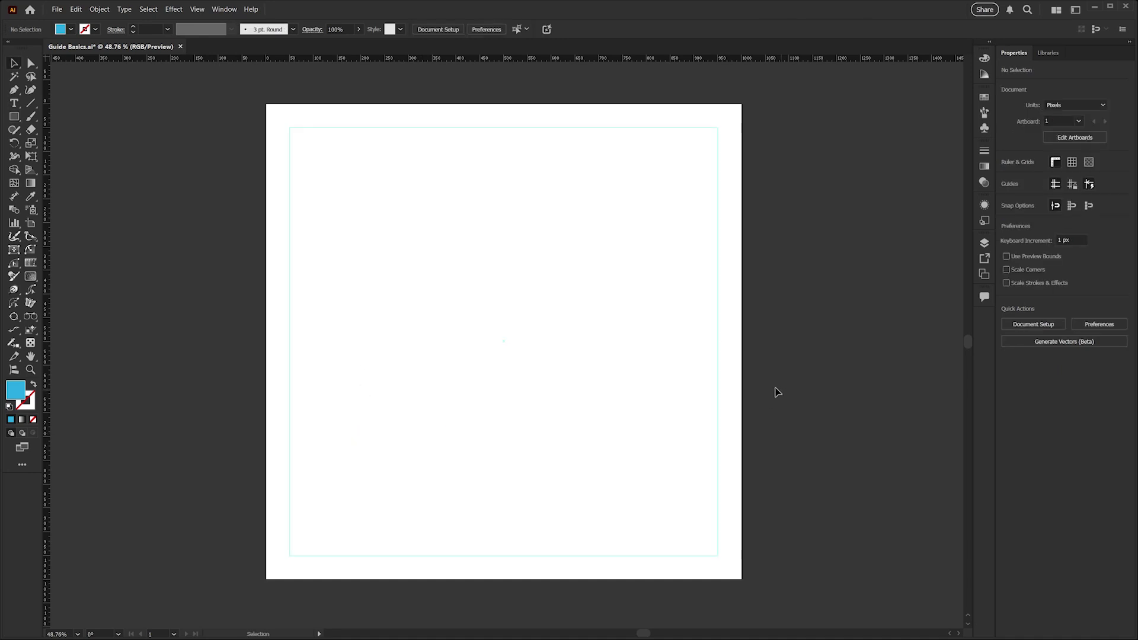
pyautogui.click(718, 354)
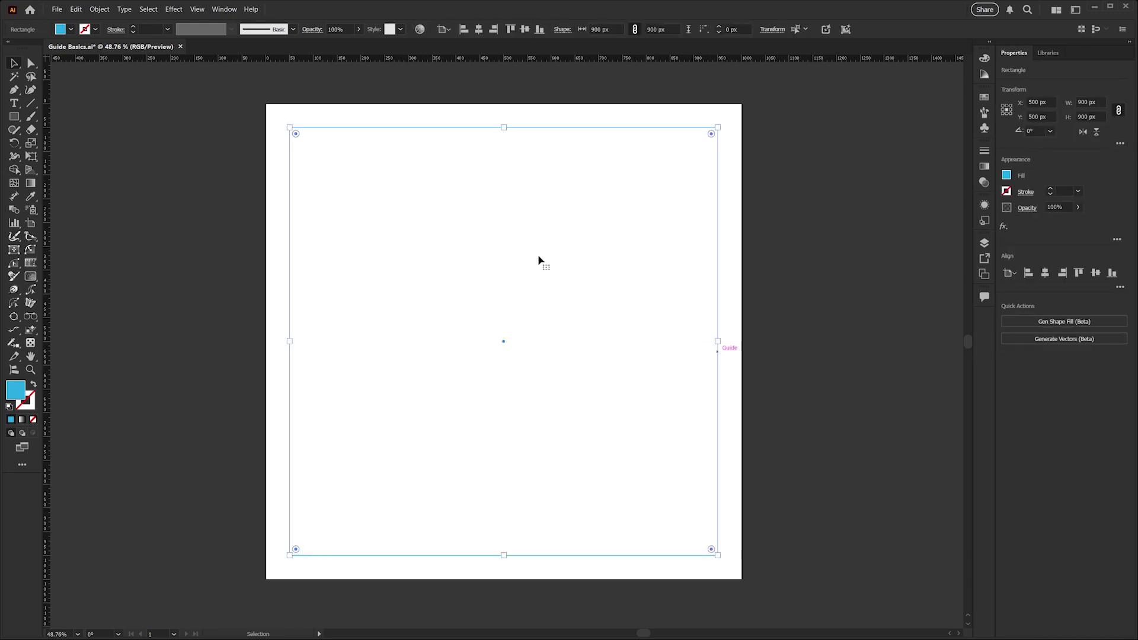
# Release the square guide back into a filled 900 × 900 px square and deselect it
pyautogui.click(197, 9)
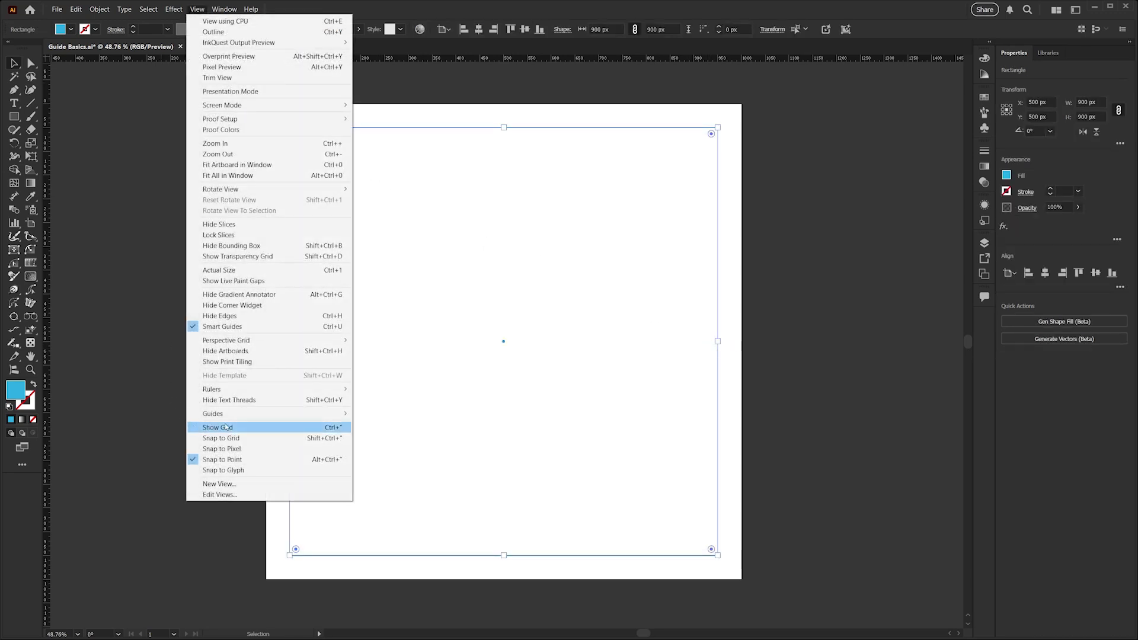
pyautogui.moveTo(228, 414)
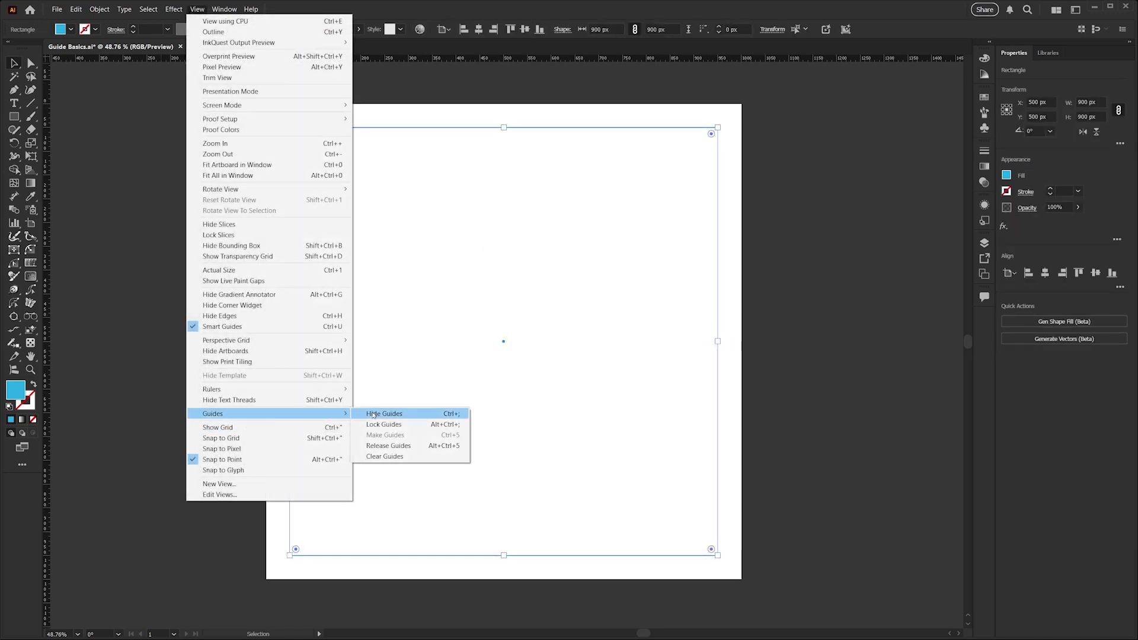
pyautogui.click(399, 450)
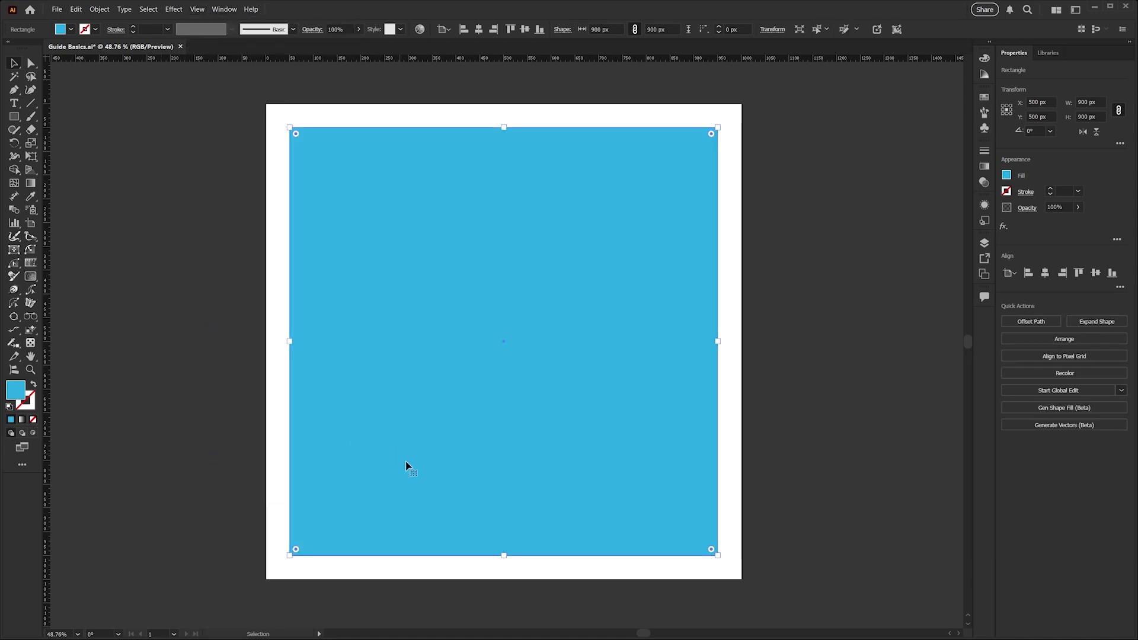
pyautogui.hotkey('ctrl', 'shift', 'a')
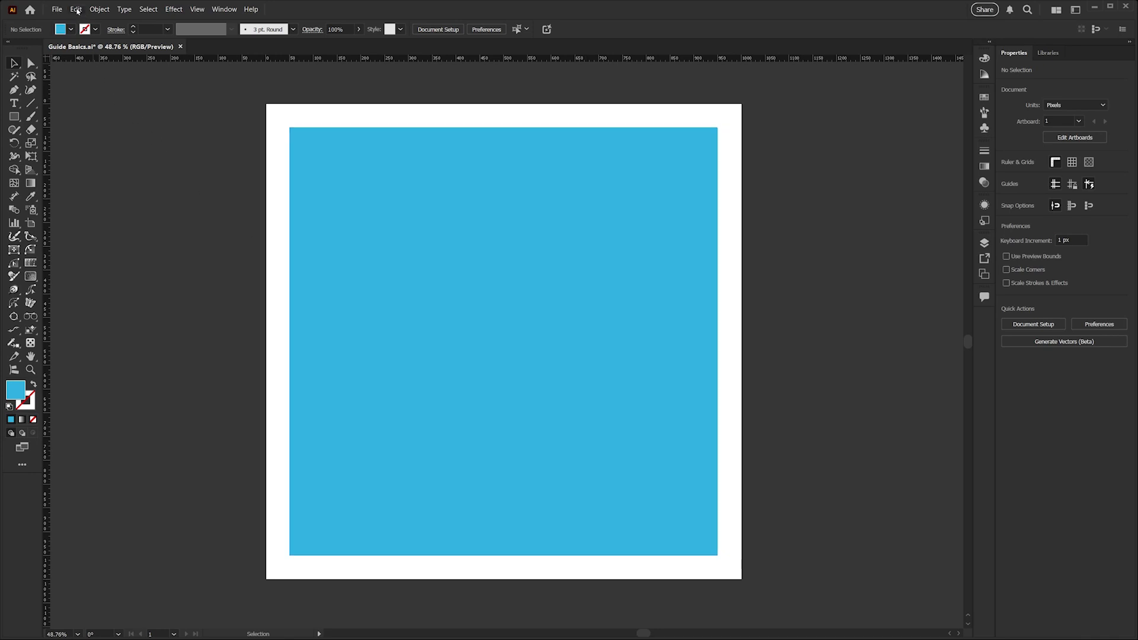
pyautogui.click(77, 11)
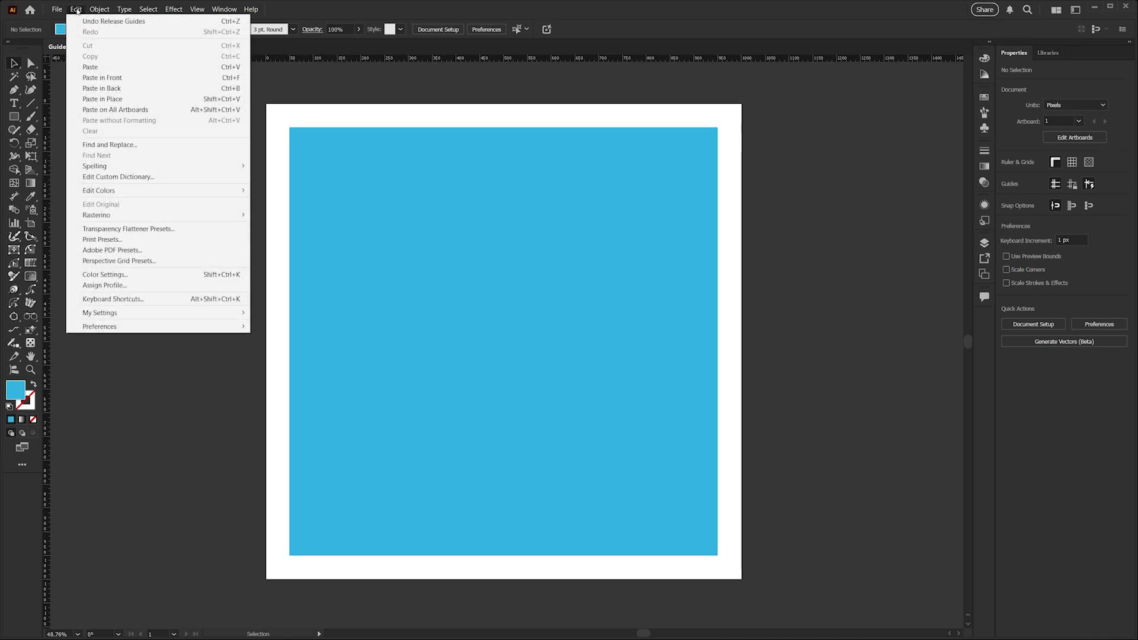
pyautogui.moveTo(118, 331)
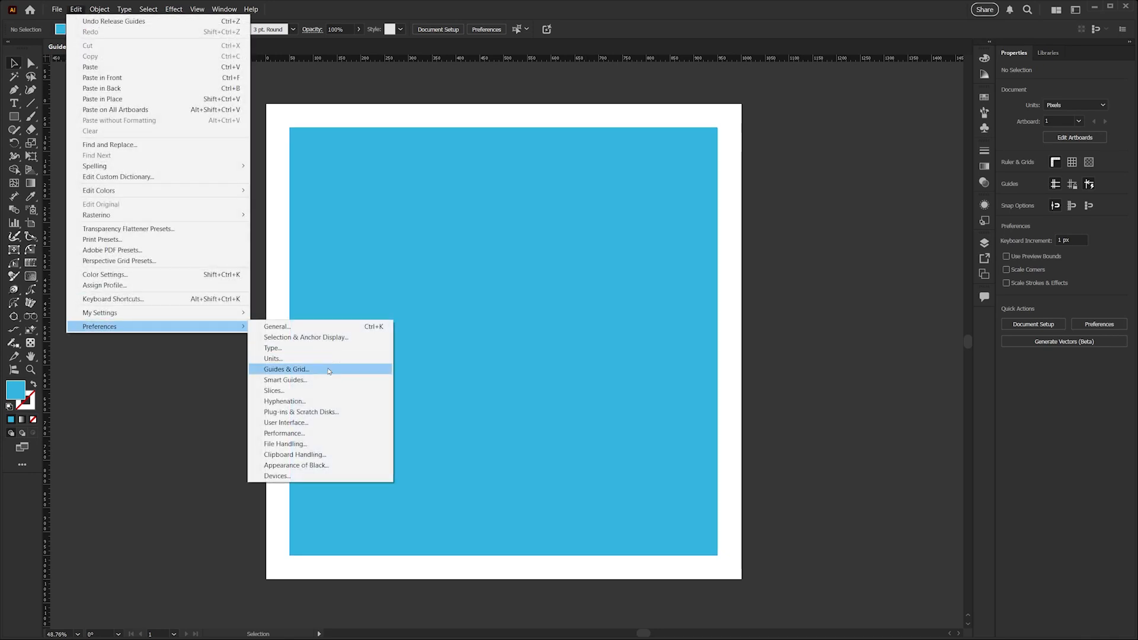
pyautogui.click(329, 369)
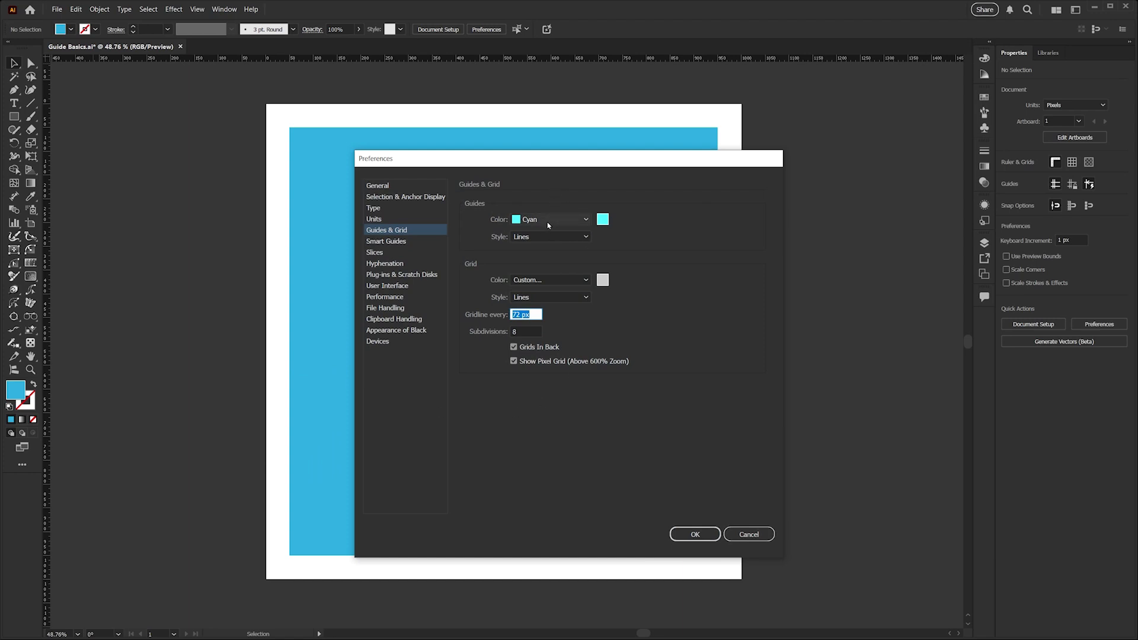
pyautogui.click(546, 238)
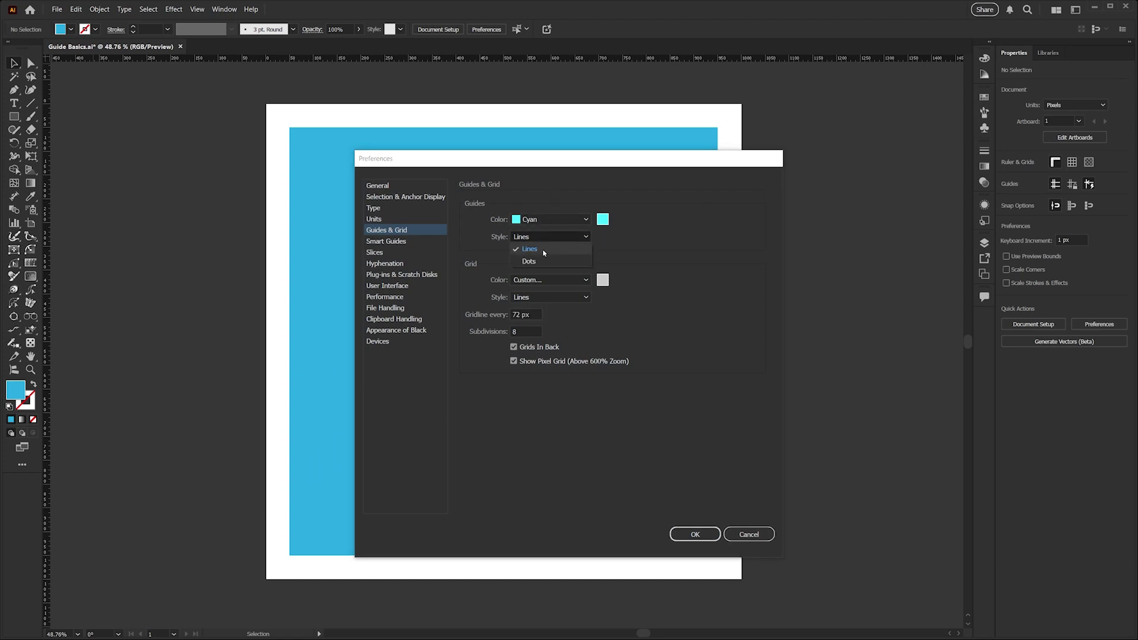
pyautogui.click(530, 249)
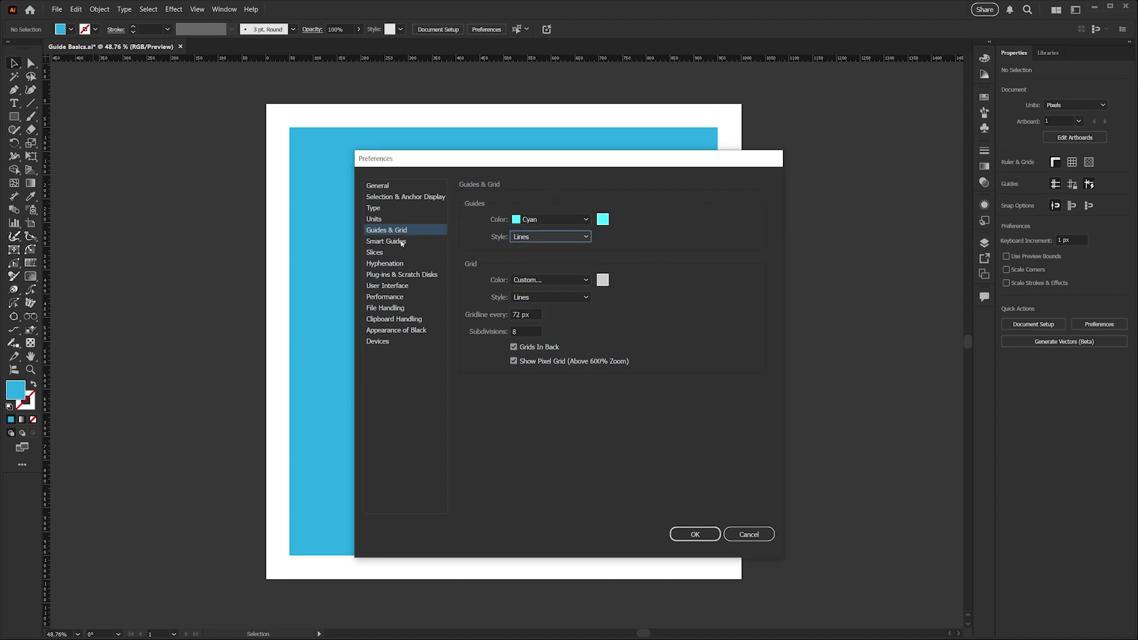
pyautogui.click(402, 242)
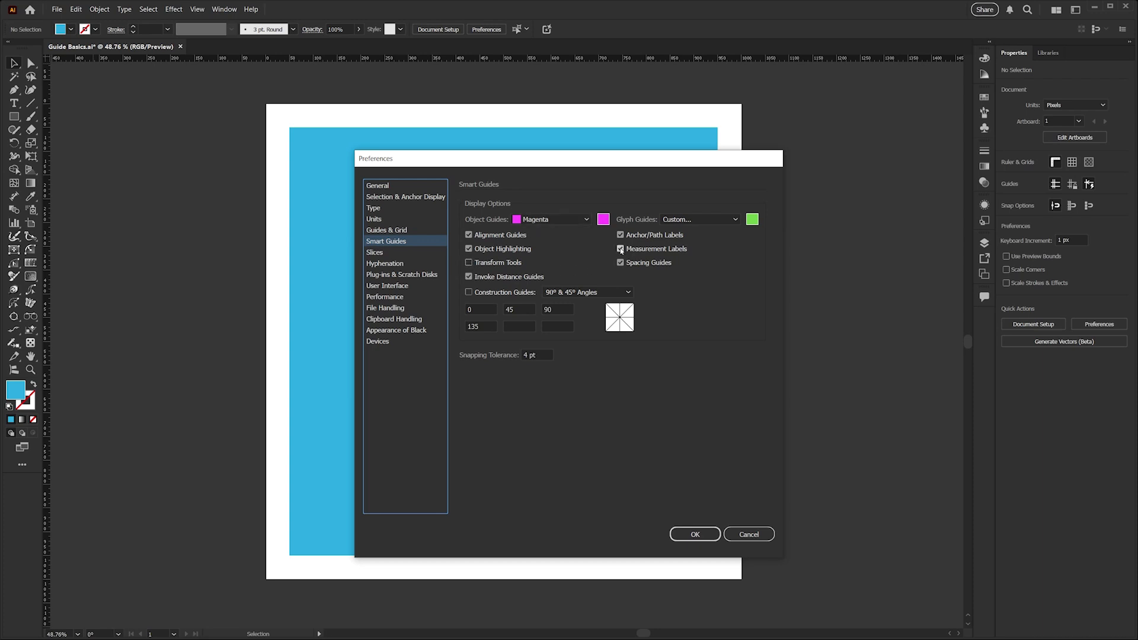
pyautogui.click(695, 534)
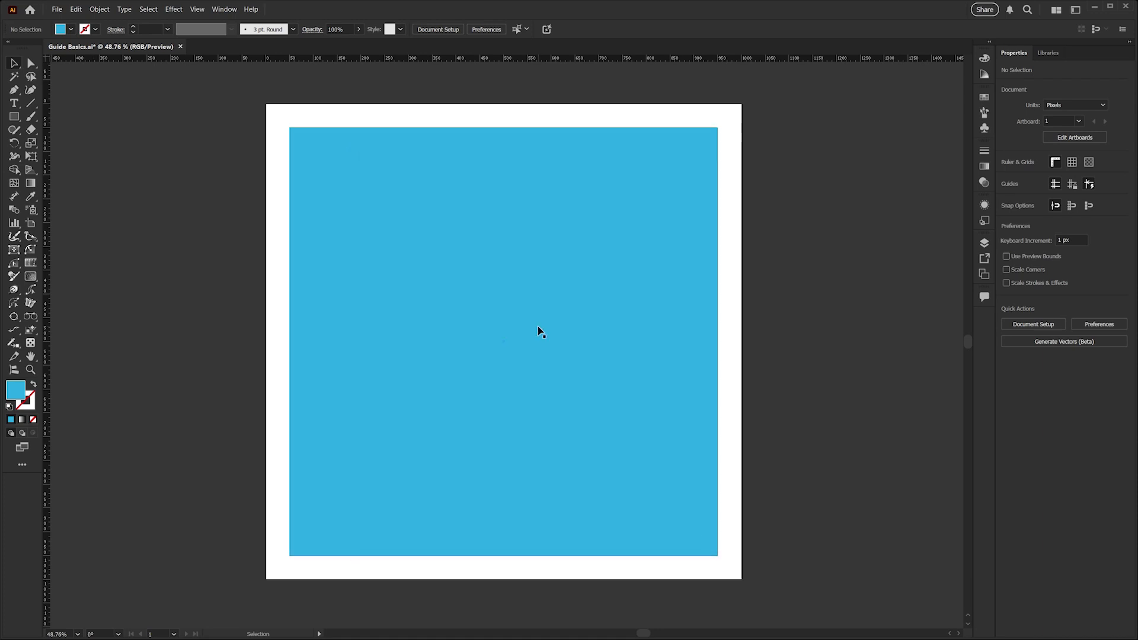